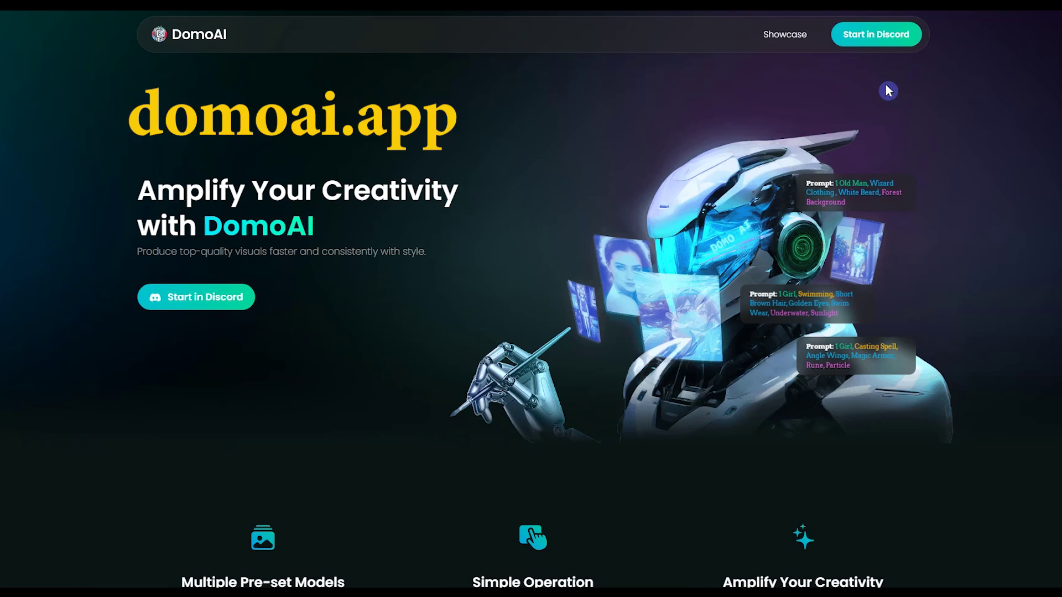
# Step: Launch Discord and accept the invitation to join the DomoAI server
pyautogui.scroll(-10, 946, 185)
pyautogui.scroll(-15, 947, 189)
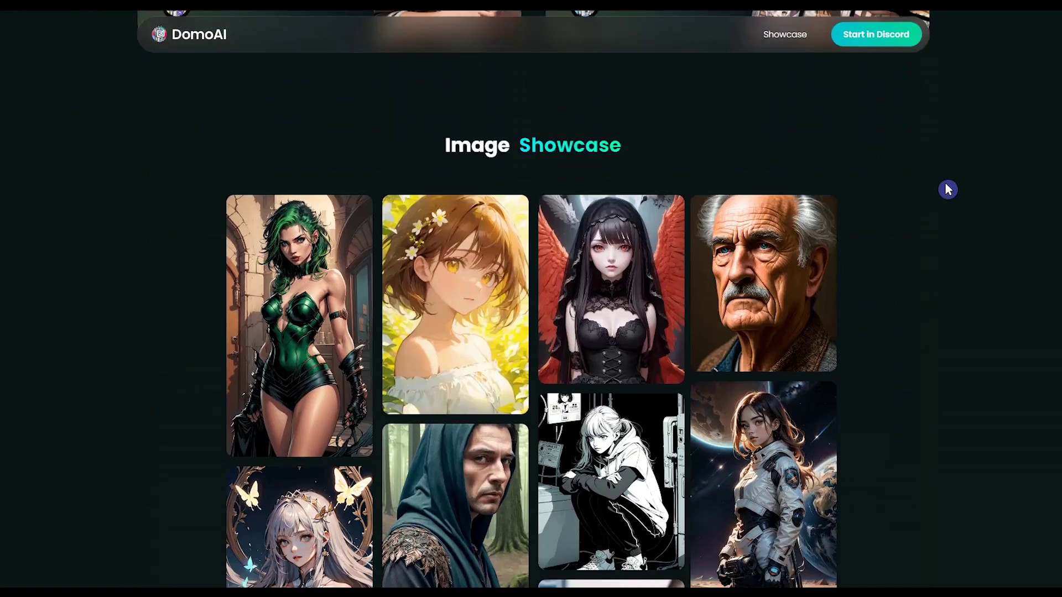
pyautogui.scroll(15, 947, 189)
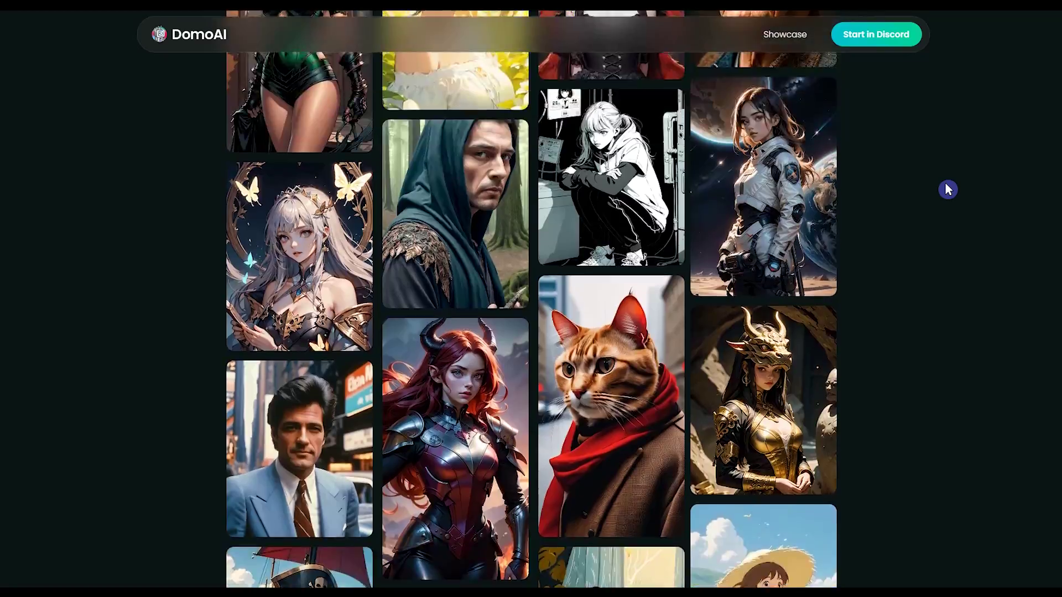
pyautogui.scroll(5, 947, 189)
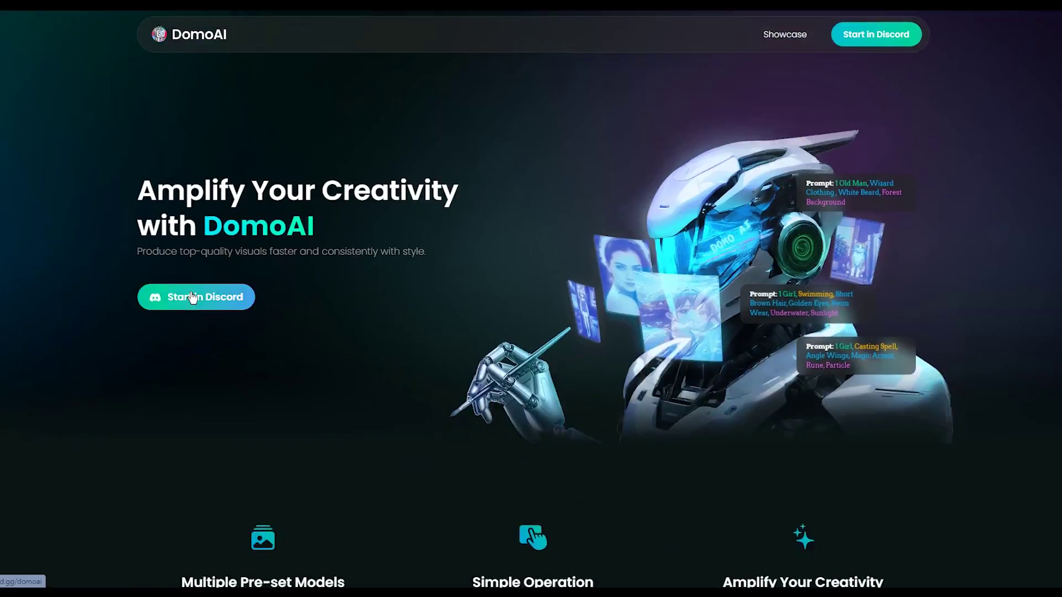
pyautogui.click(216, 288)
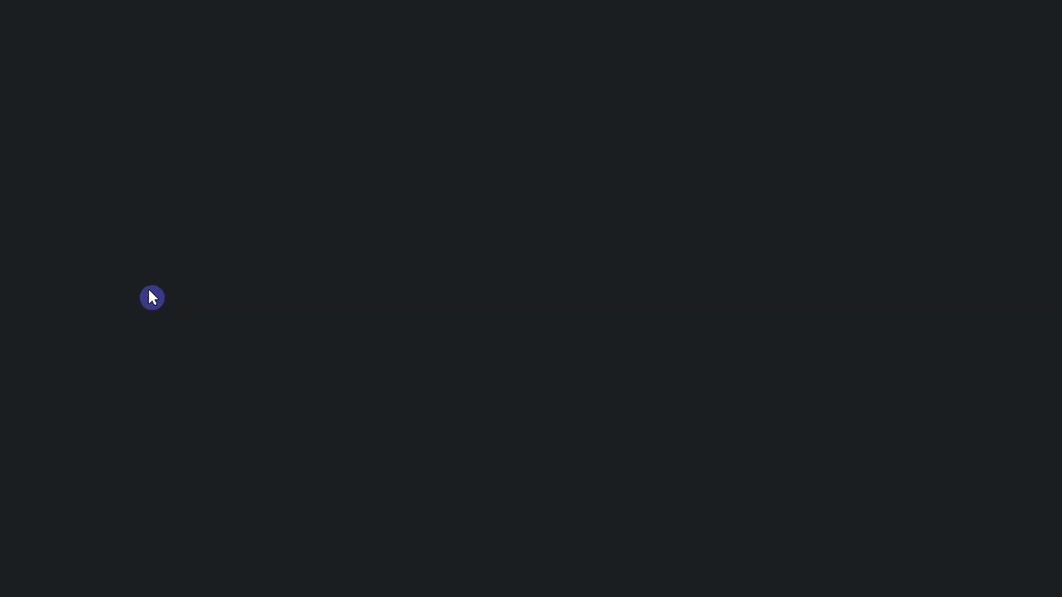
pyautogui.click(452, 364)
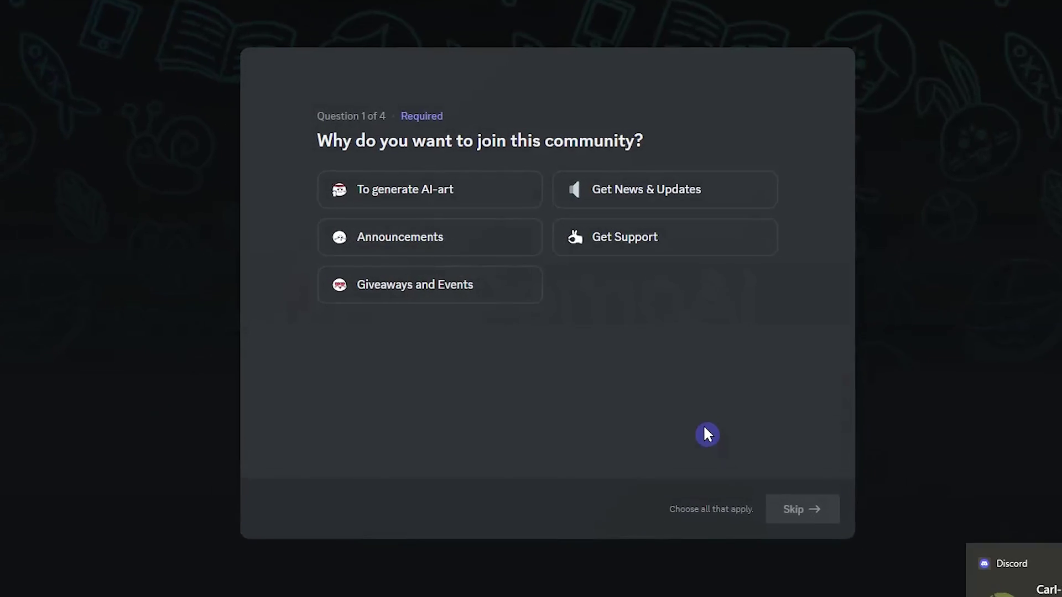
# Step: Answer onboarding with 'To generate AI-art' as the reason and 18+ as the age
pyautogui.click(418, 188)
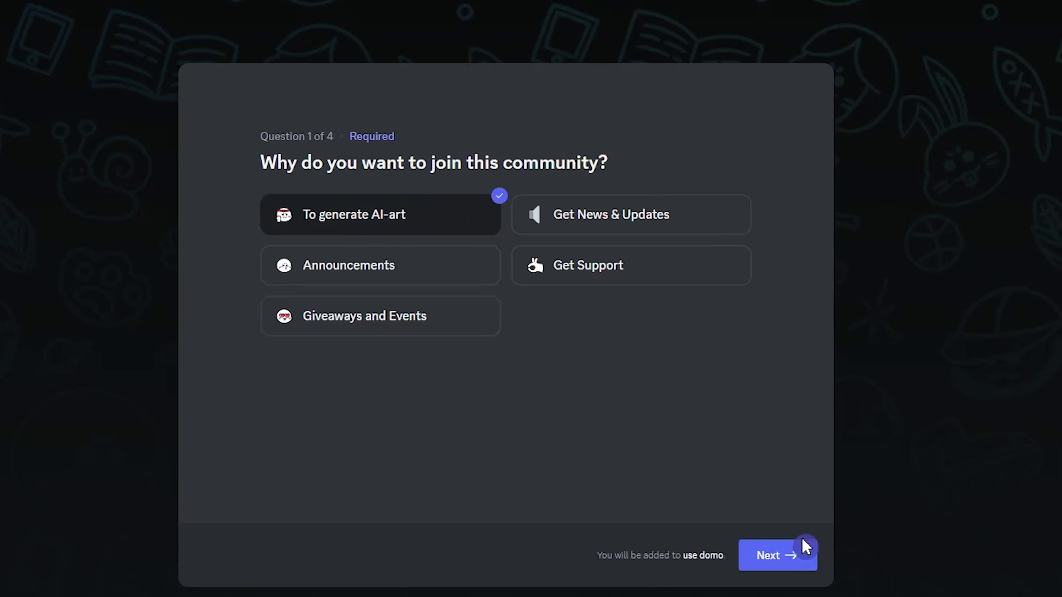
pyautogui.click(830, 526)
pyautogui.click(667, 194)
pyautogui.click(830, 529)
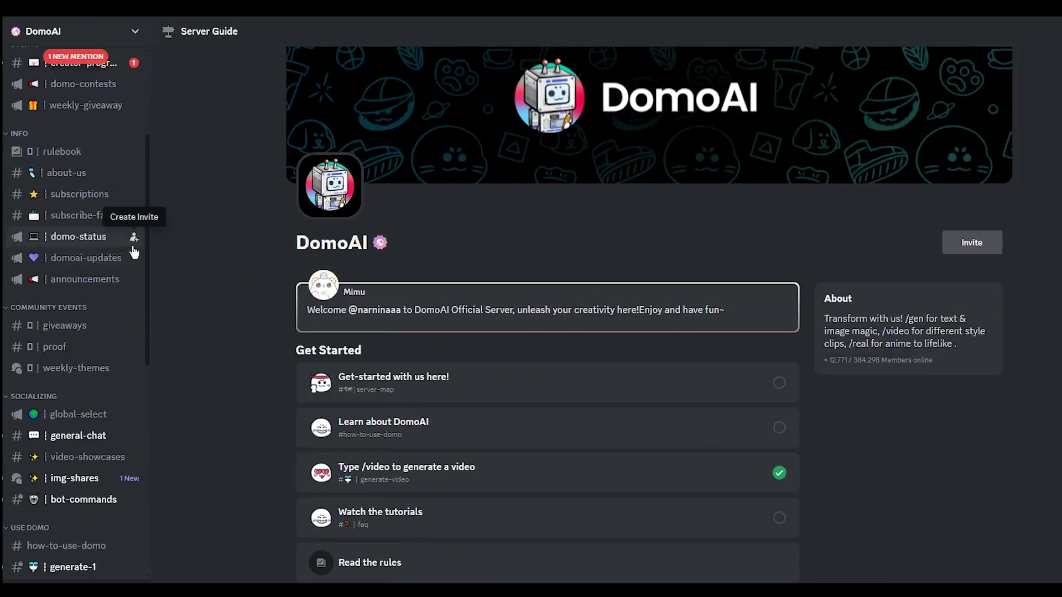
# Step: Browse the faq channel and the anime guide's Gojo Satoru, Naruto and Genshin Impact reference posts
pyautogui.scroll(-5, 142, 337)
pyautogui.click(106, 341)
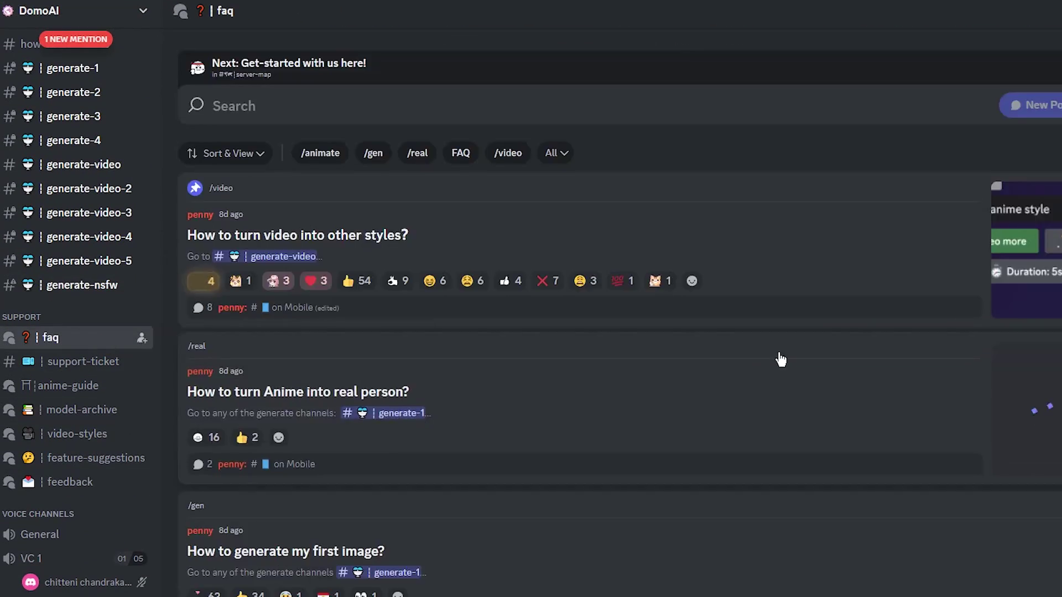
pyautogui.scroll(-10, 778, 360)
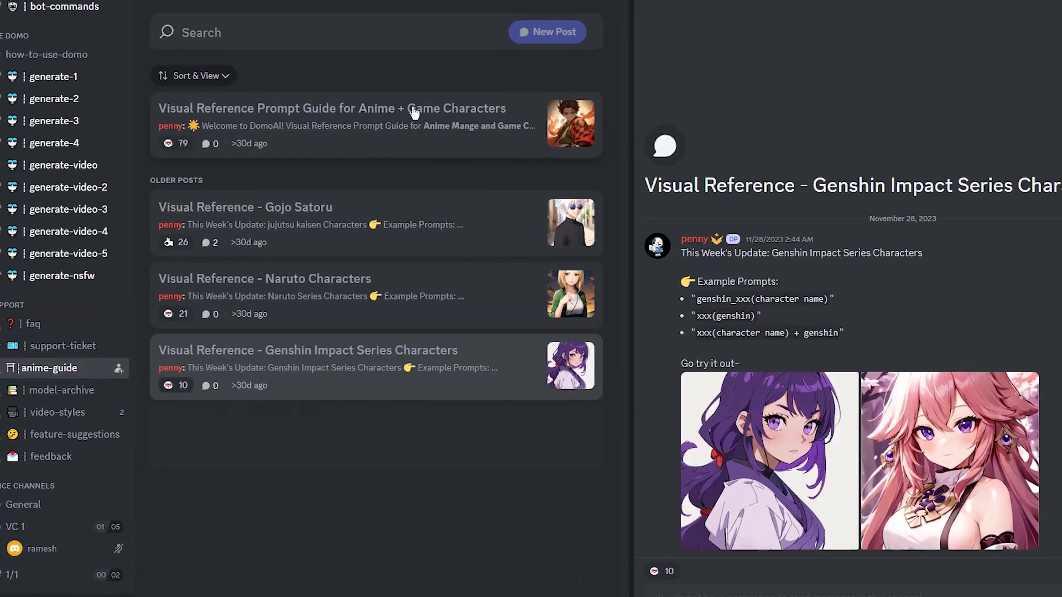
pyautogui.click(414, 112)
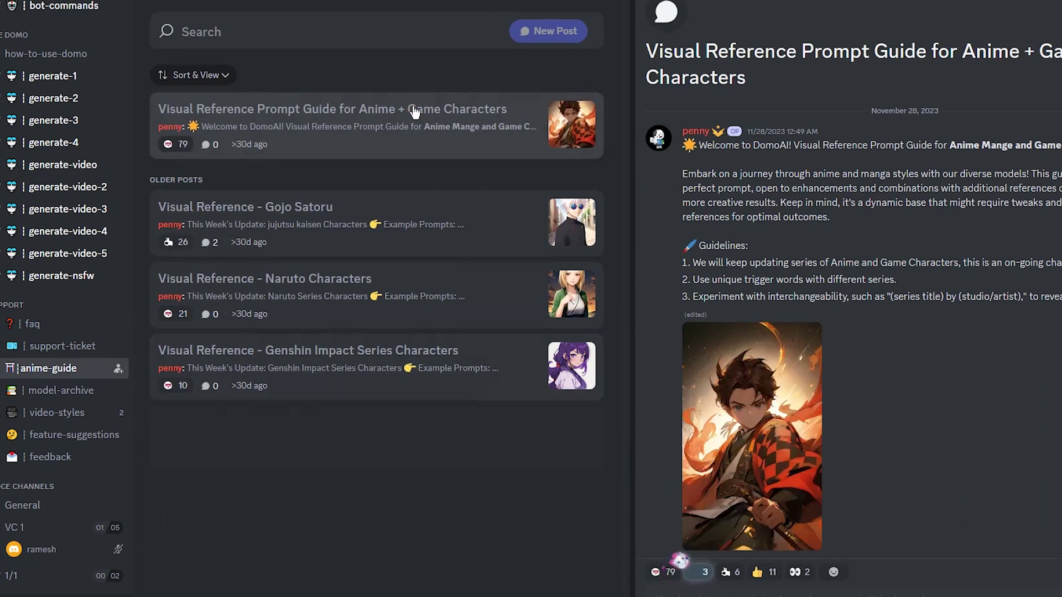
pyautogui.click(301, 209)
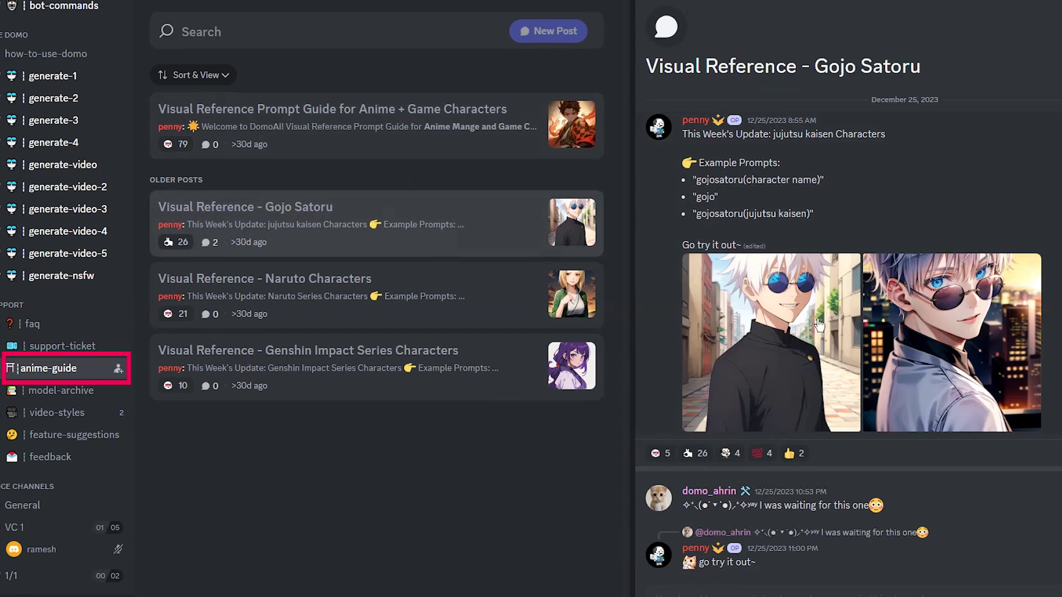
pyautogui.click(296, 293)
pyautogui.click(365, 356)
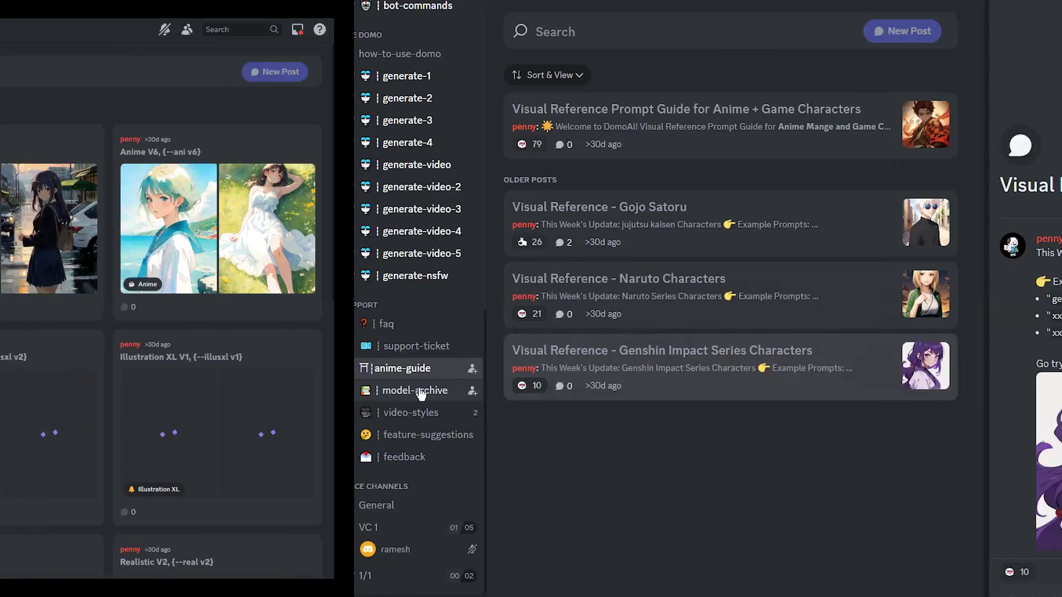
# Step: Open the model-archive gallery and scroll through the available models
pyautogui.click(61, 390)
pyautogui.scroll(-5, 1051, 327)
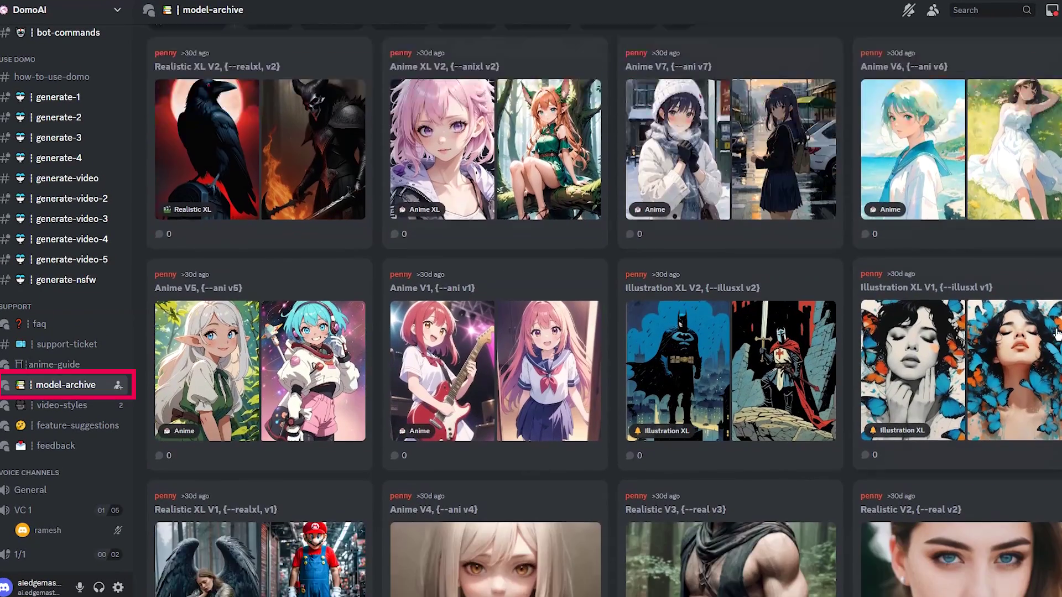
pyautogui.scroll(5, 1056, 334)
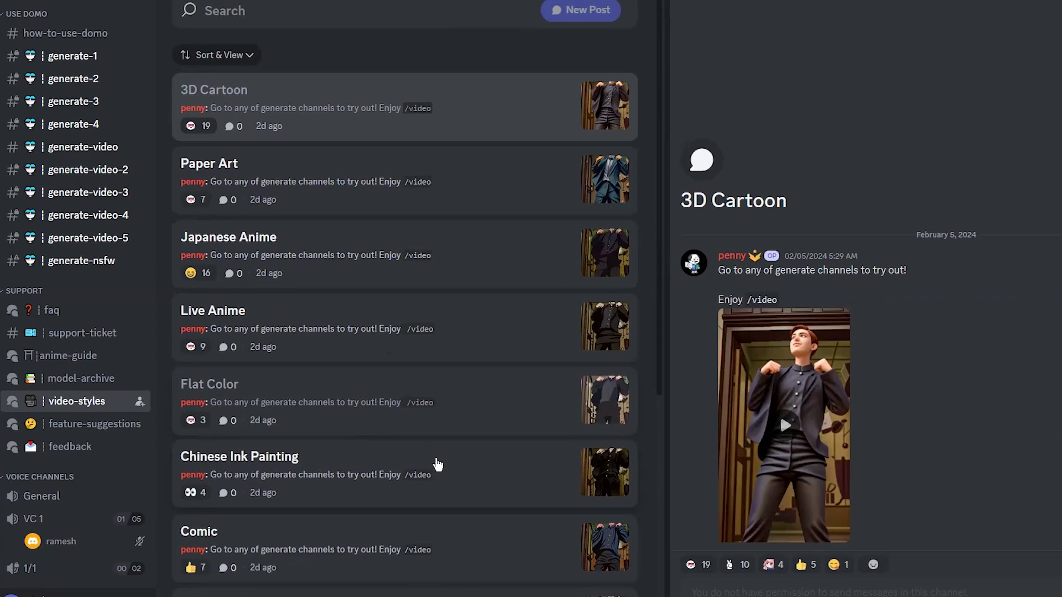
pyautogui.scroll(-3, 291, 318)
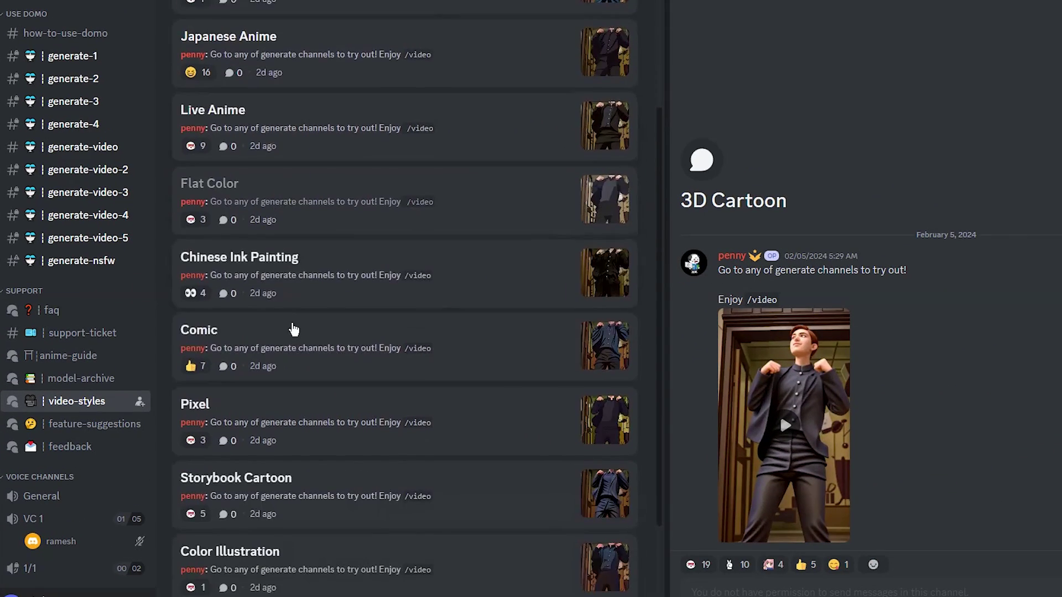
pyautogui.scroll(-2, 294, 332)
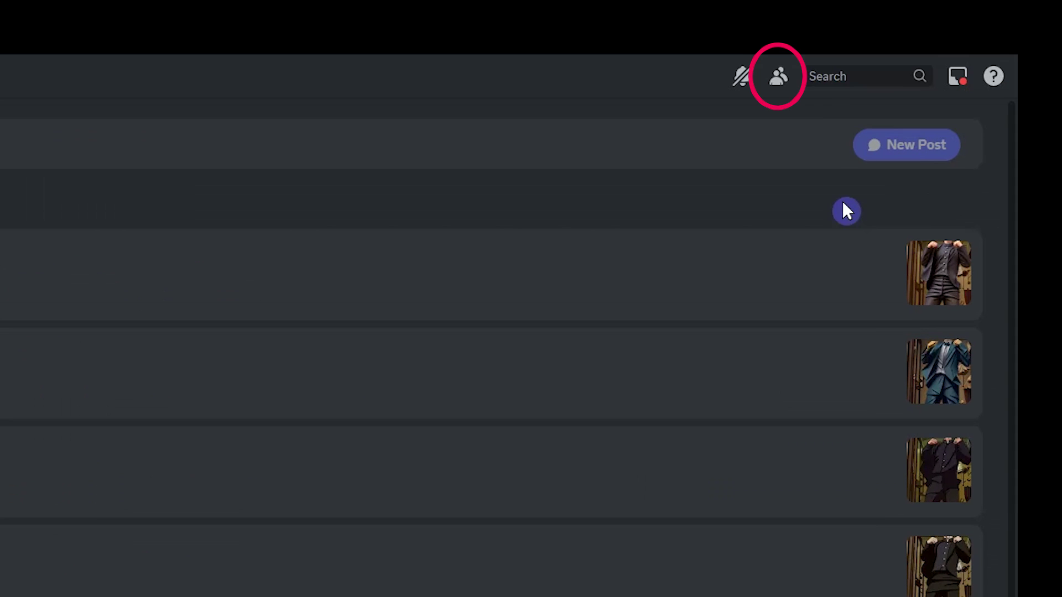
# Step: Start a direct message with the DomoAI bot from the server's member list
pyautogui.click(778, 78)
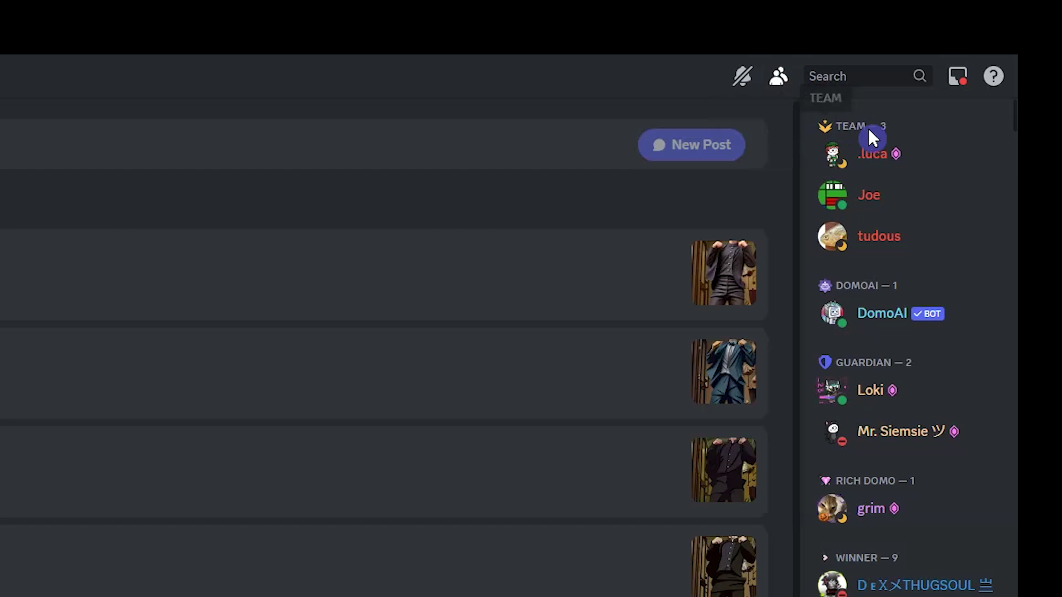
pyautogui.rightClick(892, 314)
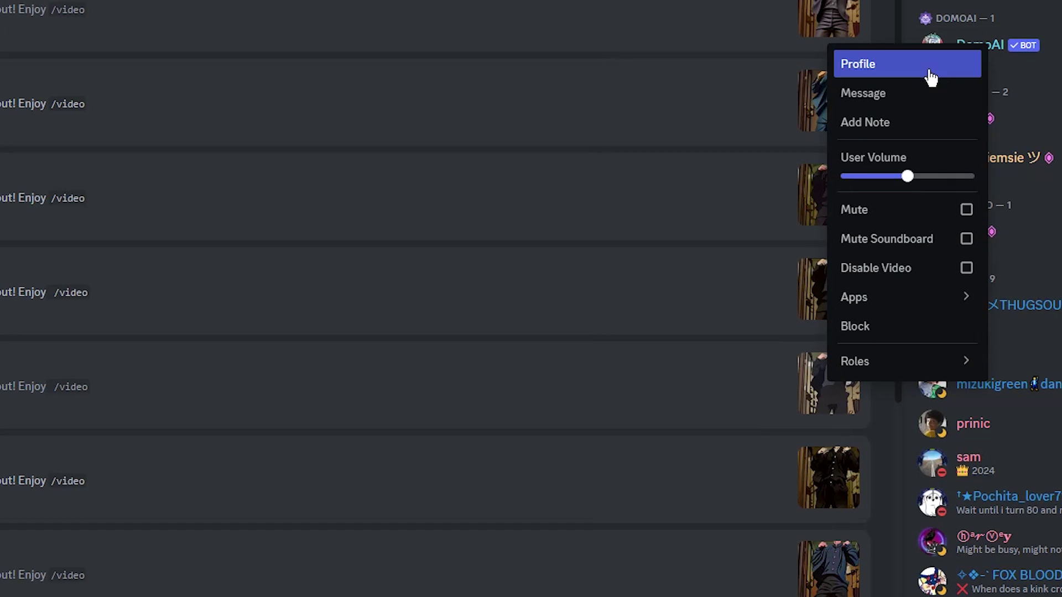
pyautogui.click(929, 95)
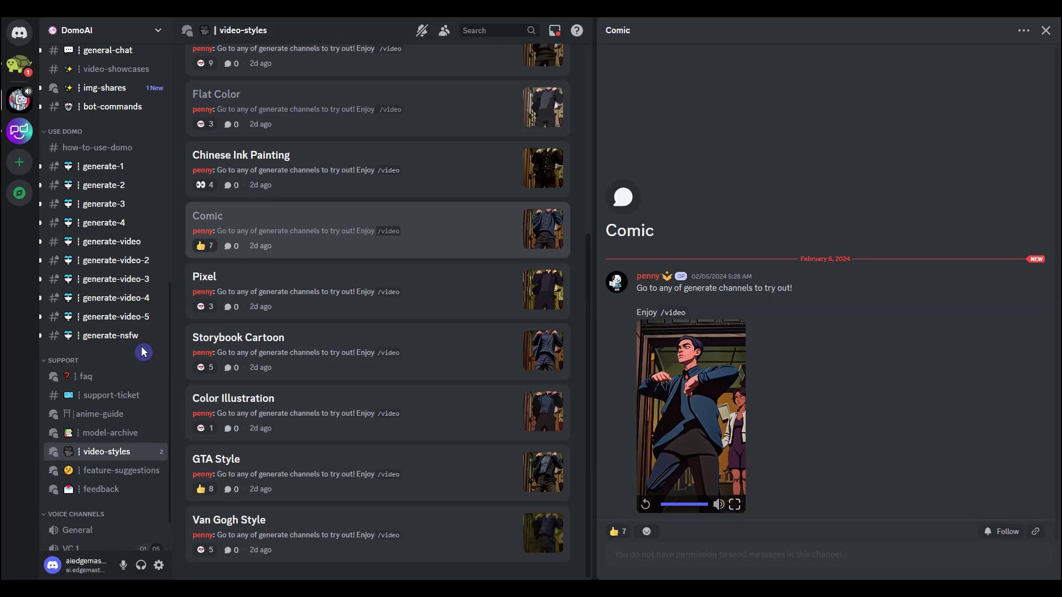
# Step: Create a new server from scratch for me and my friends, trimming the default name
pyautogui.click(18, 157)
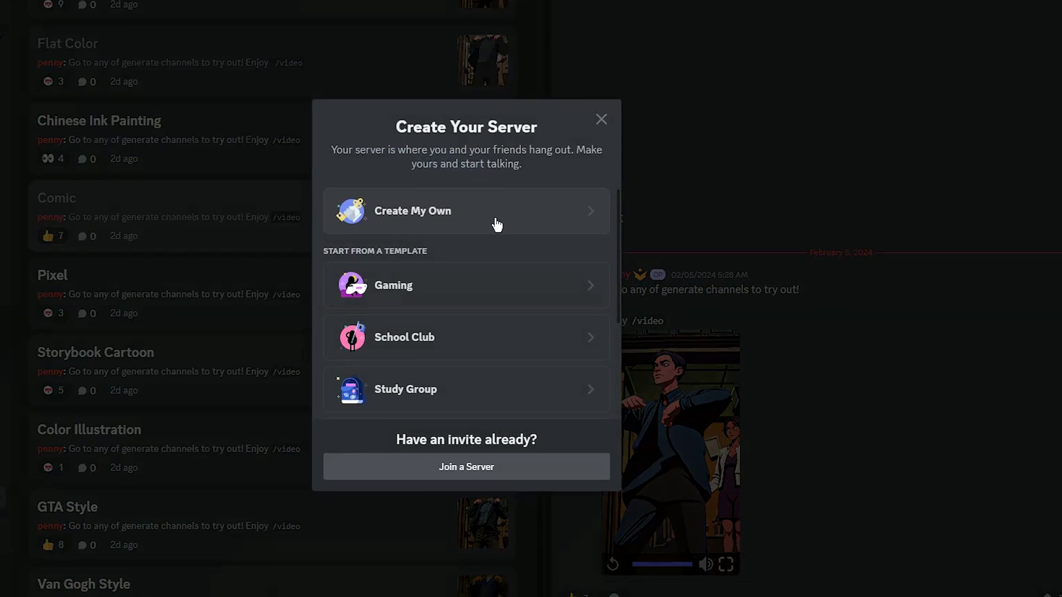
pyautogui.click(547, 221)
pyautogui.click(602, 268)
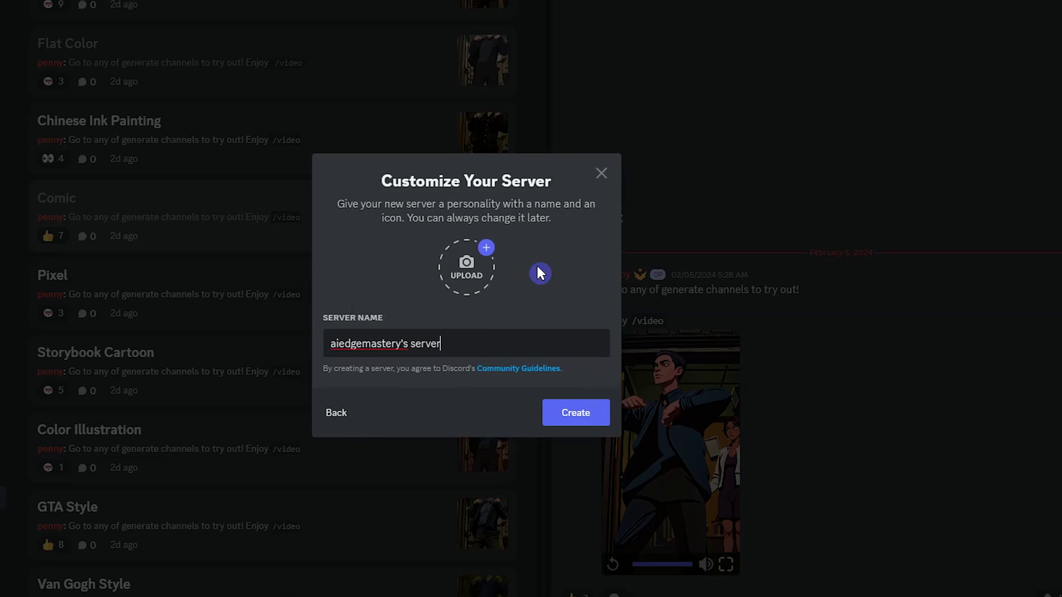
pyautogui.press('BackSpace')
pyautogui.press('BackSpace')
pyautogui.press('BackSpace')
pyautogui.press('BackSpace')
pyautogui.press('BackSpace')
pyautogui.press('BackSpace')
pyautogui.press('BackSpace')
pyautogui.press('BackSpace')
pyautogui.press('BackSpace')
pyautogui.click(617, 390)
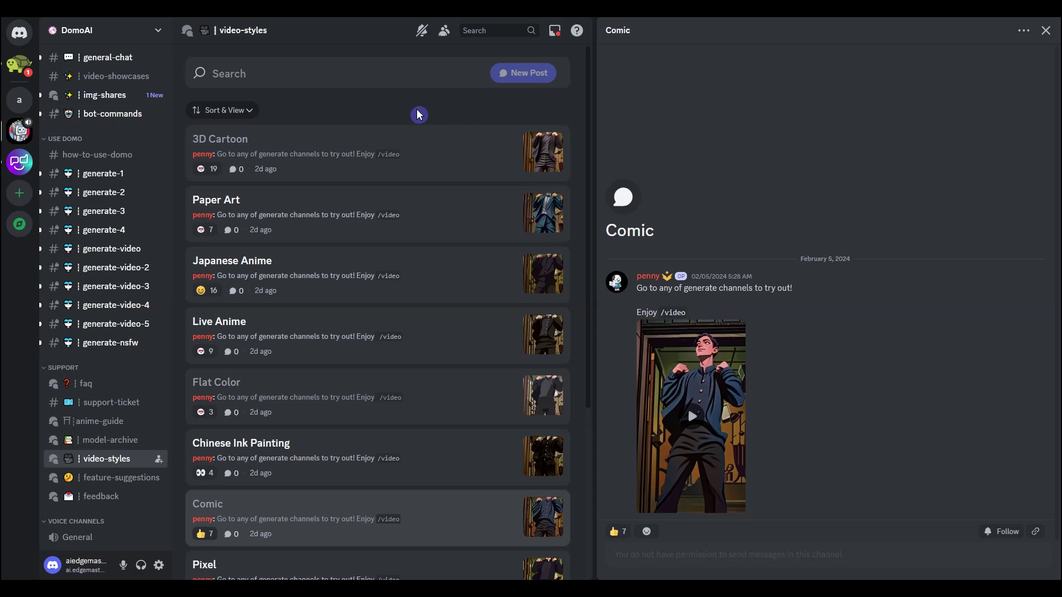
# Step: Add the DomoAI app to the new server, authorize it, and go to that server
pyautogui.click(1046, 30)
pyautogui.click(915, 32)
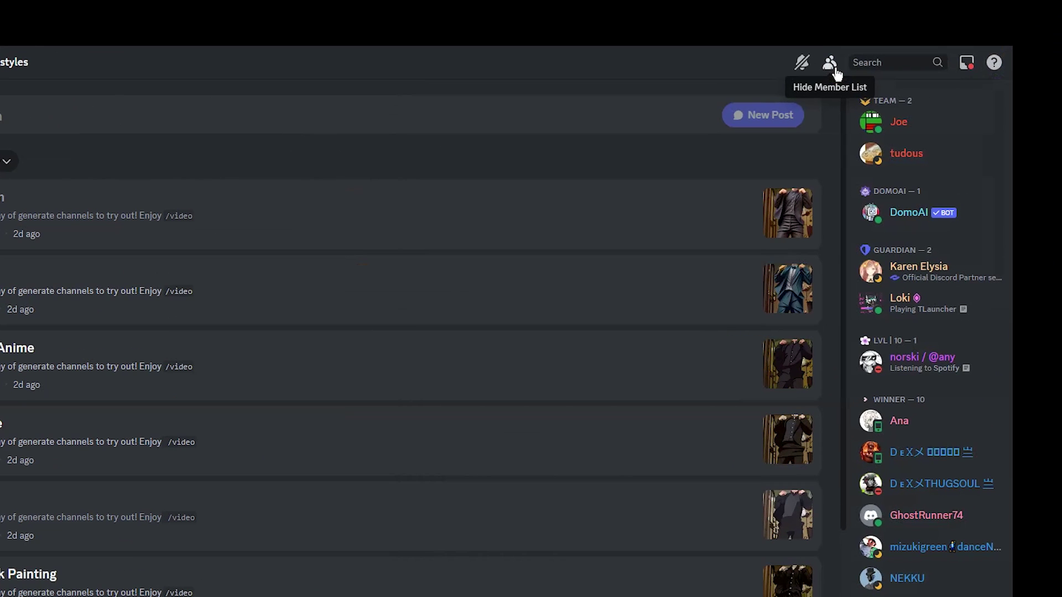
pyautogui.click(911, 215)
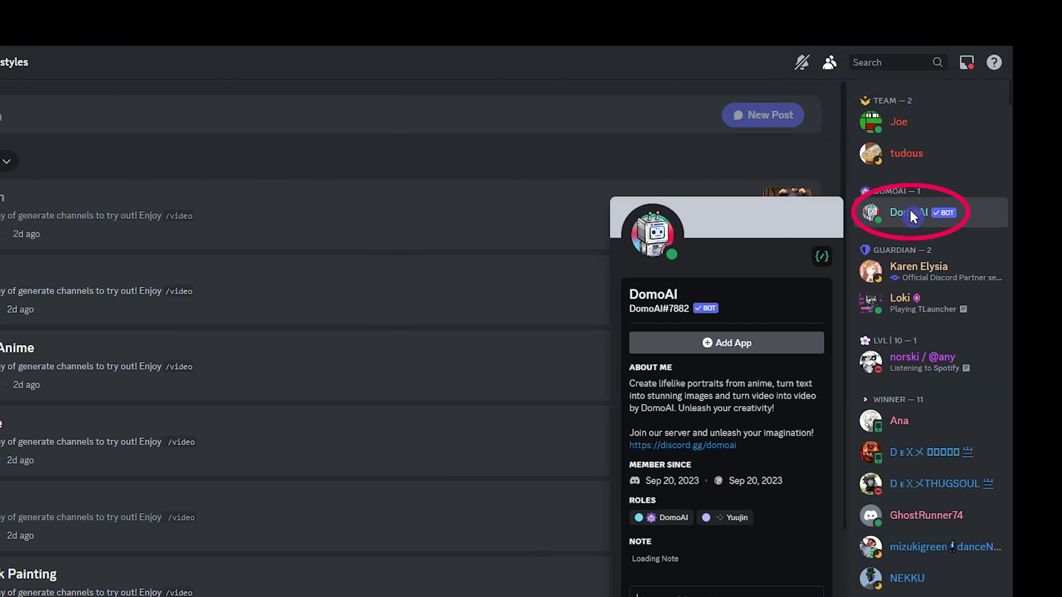
pyautogui.click(781, 343)
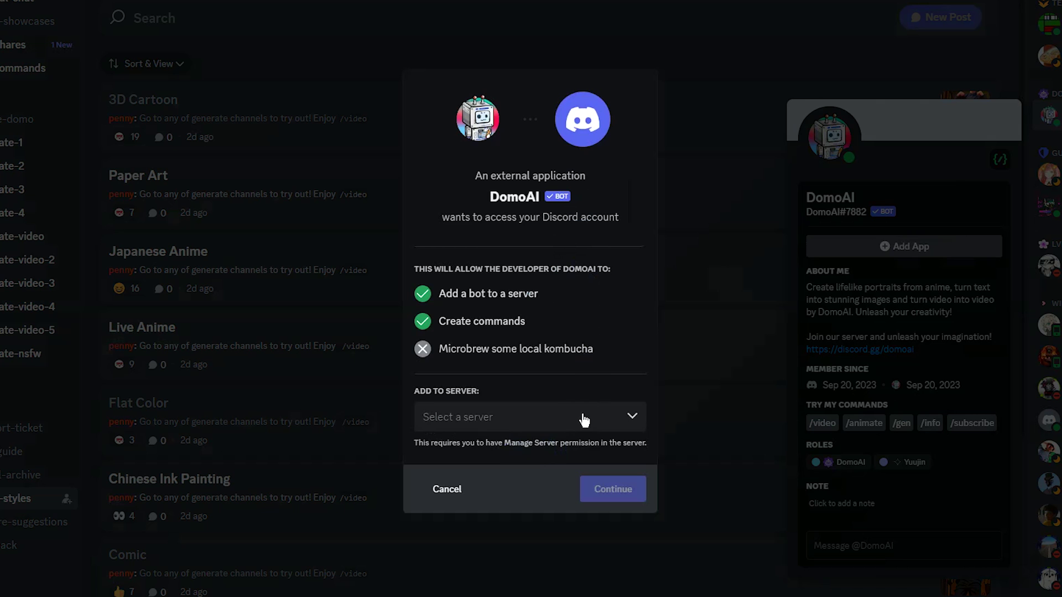
pyautogui.click(593, 416)
pyautogui.click(454, 450)
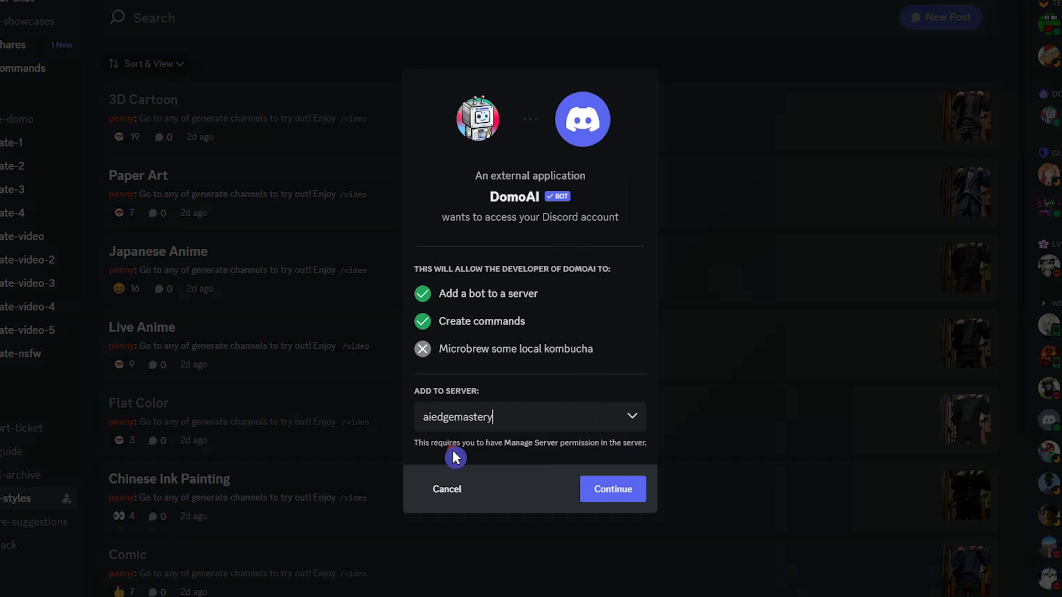
pyautogui.click(610, 490)
pyautogui.click(634, 539)
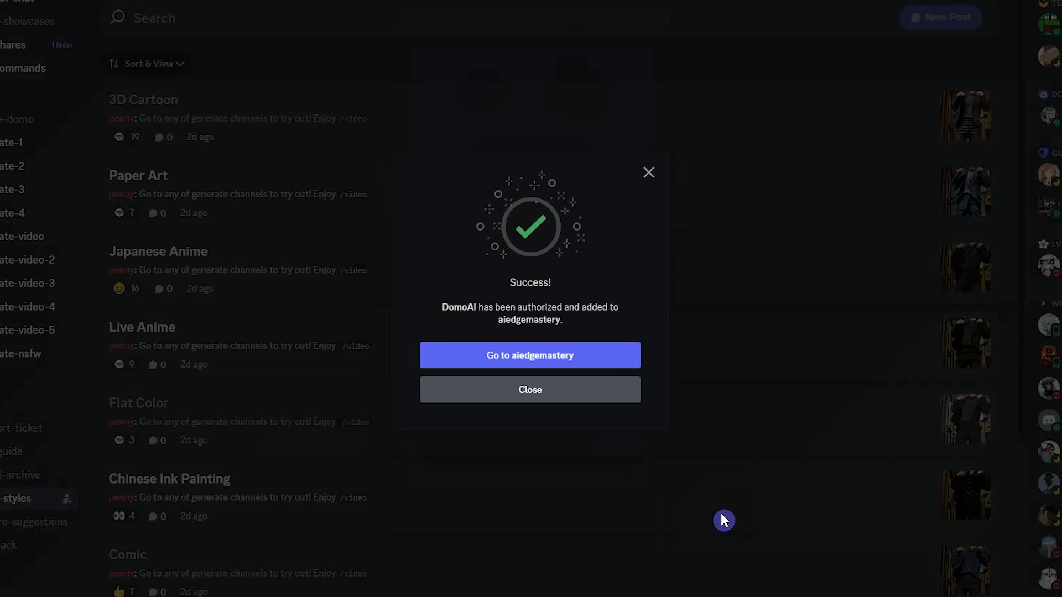
pyautogui.click(599, 364)
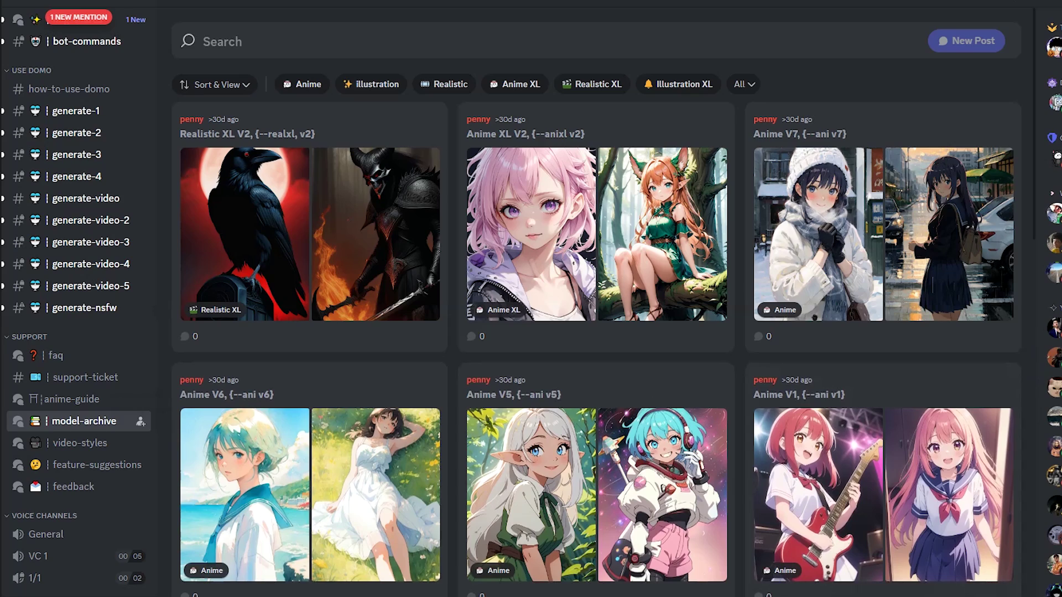
# Step: Filter the model archive by illustration and Realistic models, then clear the filter
pyautogui.click(372, 86)
pyautogui.click(441, 86)
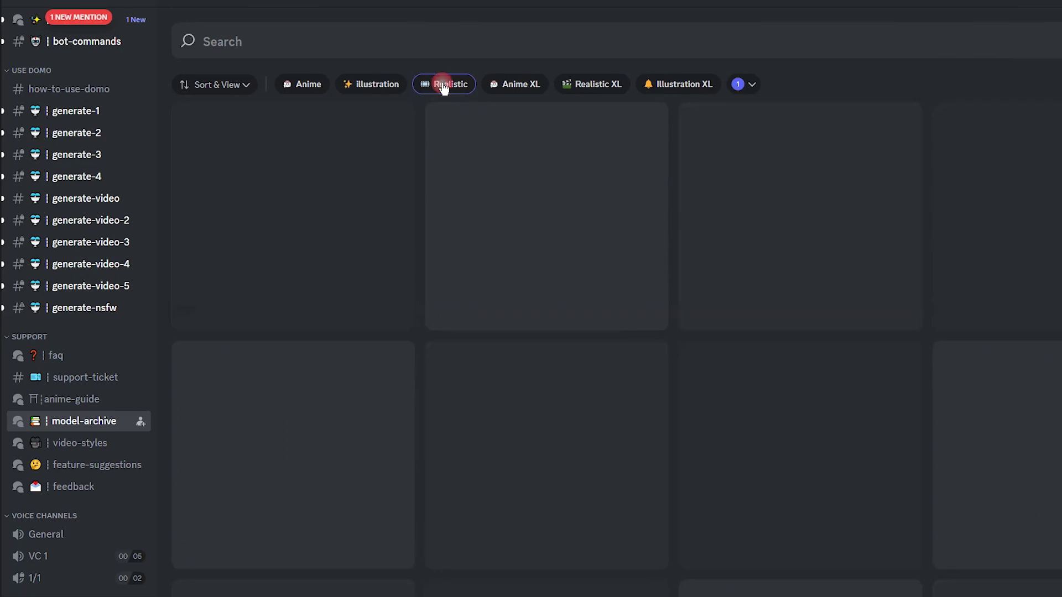
pyautogui.click(443, 87)
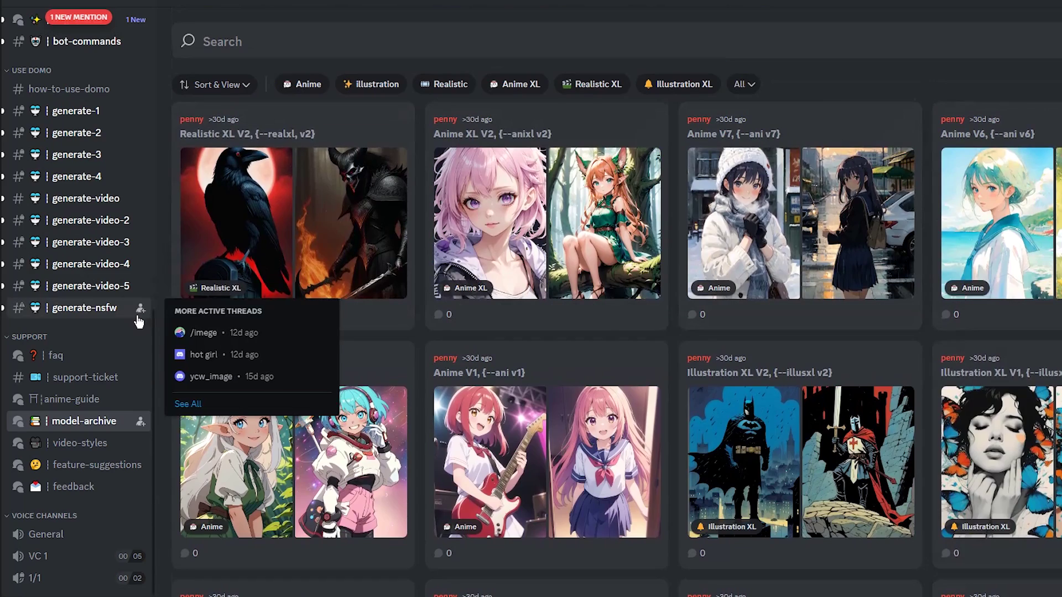
pyautogui.scroll(8, 138, 303)
# Step: In a DomoAI DM, send /gen with the pasted princess prompt using the anixl v1 model
pyautogui.click(1016, 2)
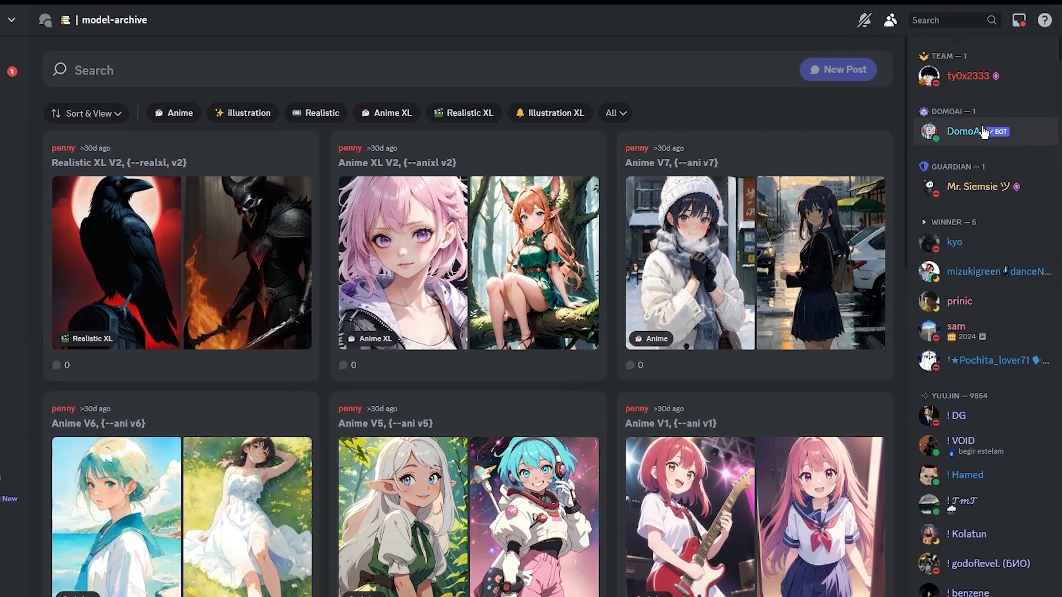
pyautogui.click(965, 132)
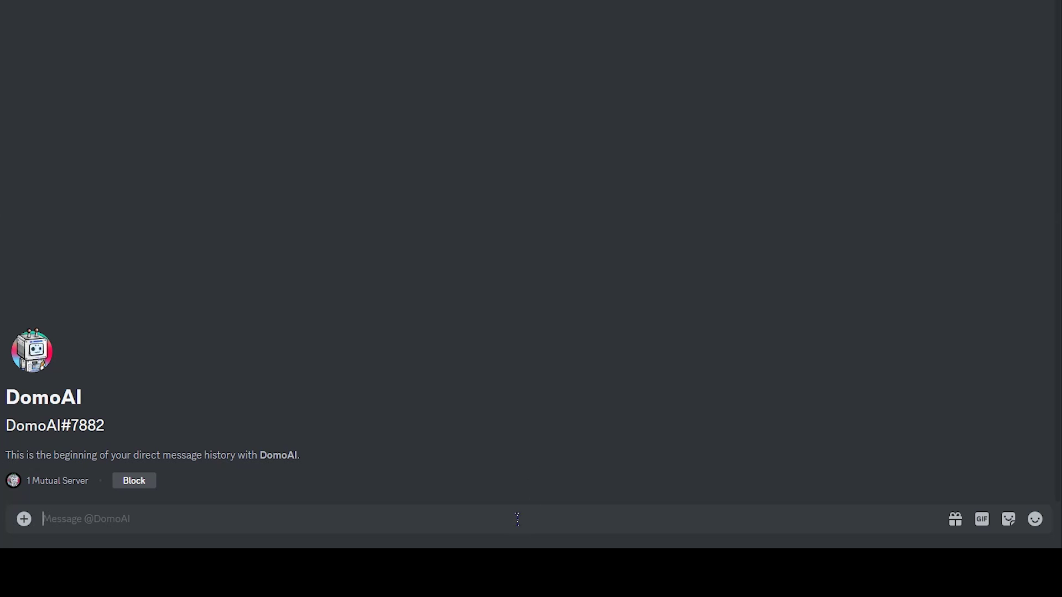
pyautogui.write('/')
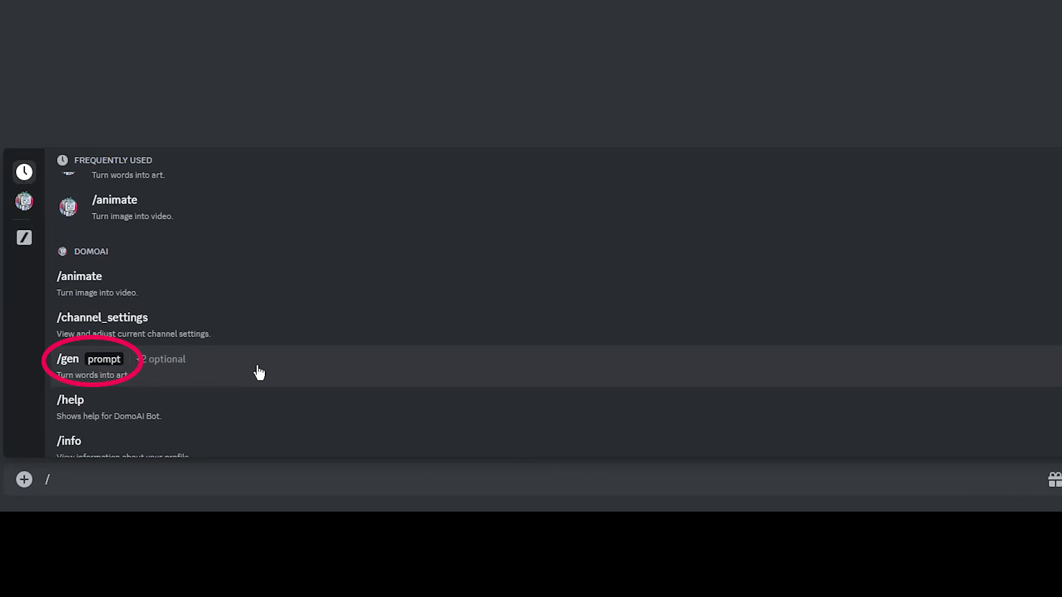
pyautogui.click(257, 364)
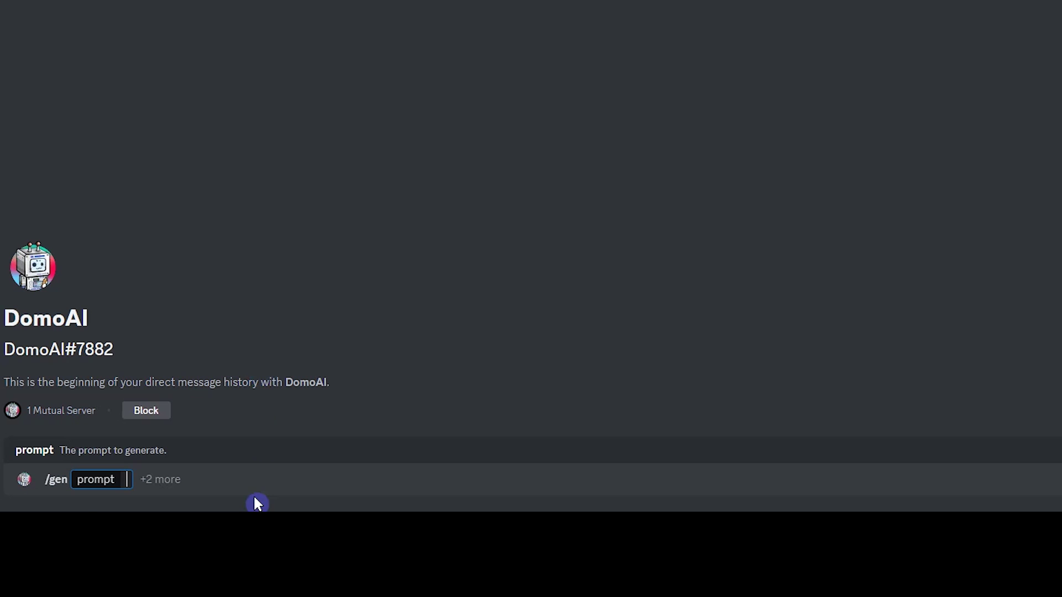
pyautogui.write('princess, long silver hair, black dress, walking in a mystery forest, moonlit scene')
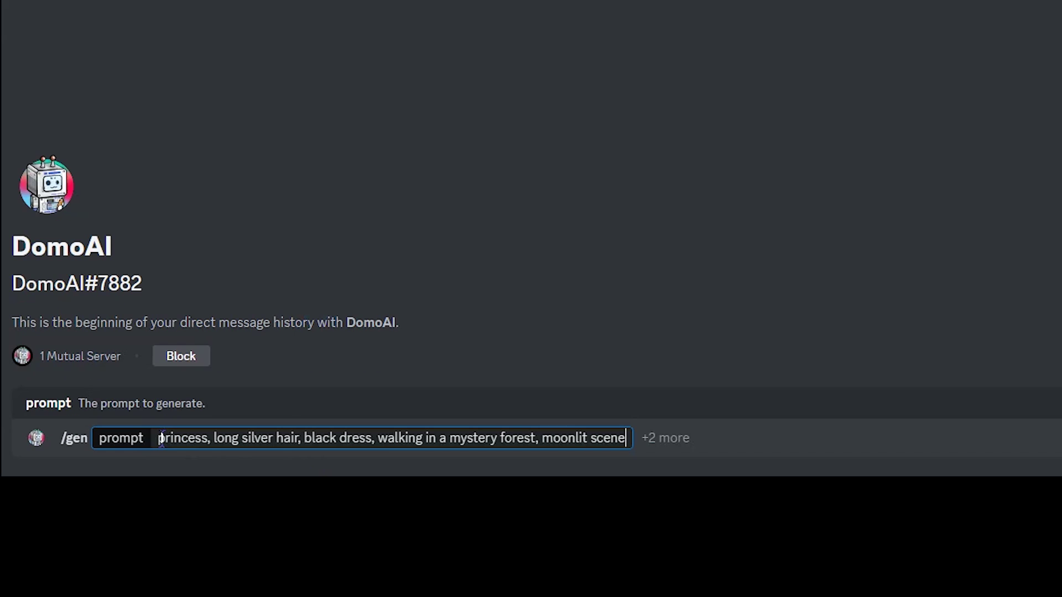
pyautogui.click(663, 439)
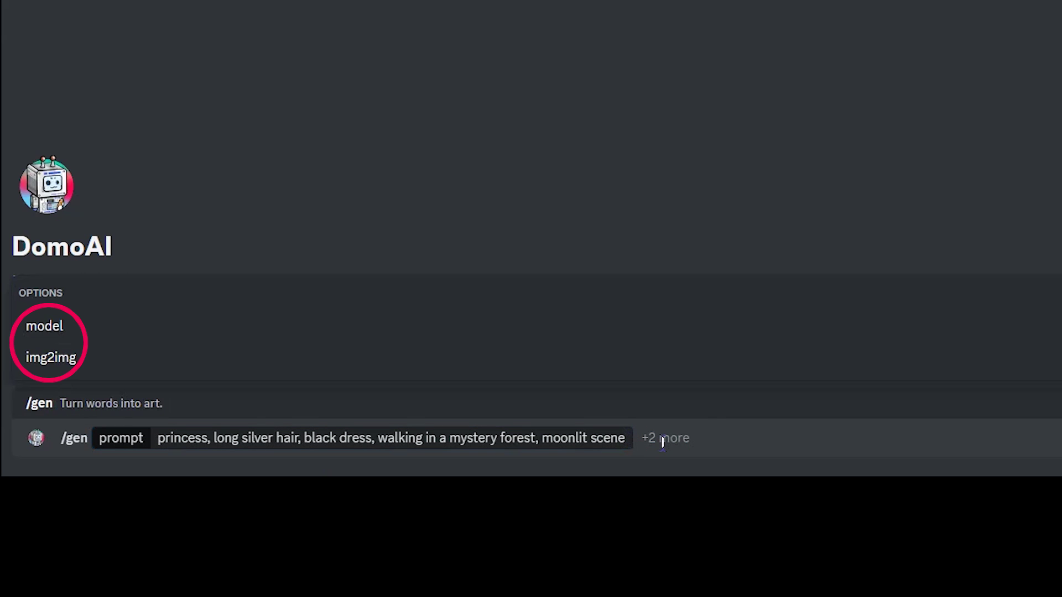
pyautogui.click(111, 366)
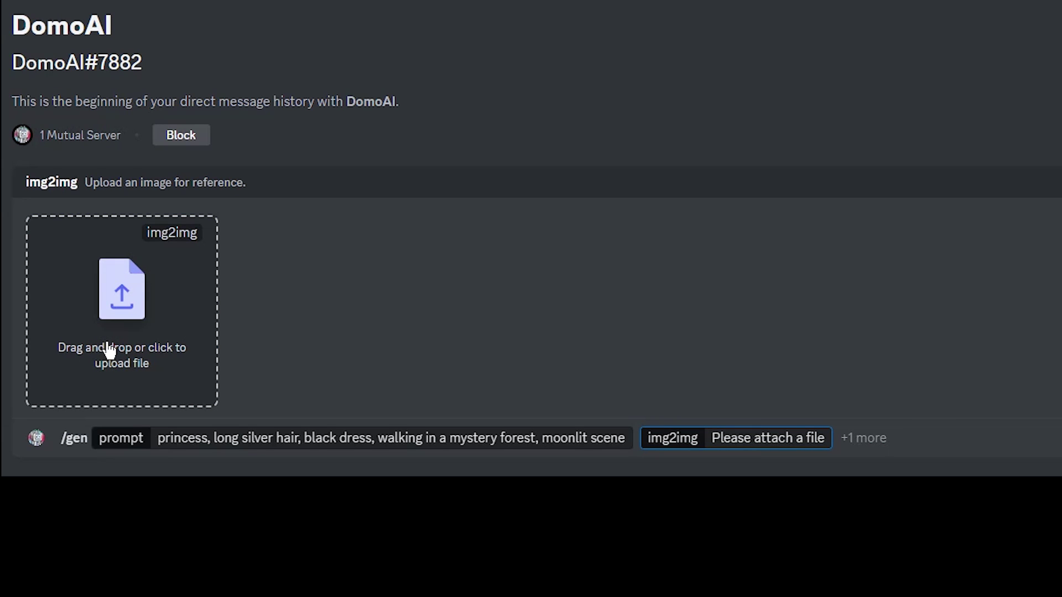
pyautogui.click(881, 438)
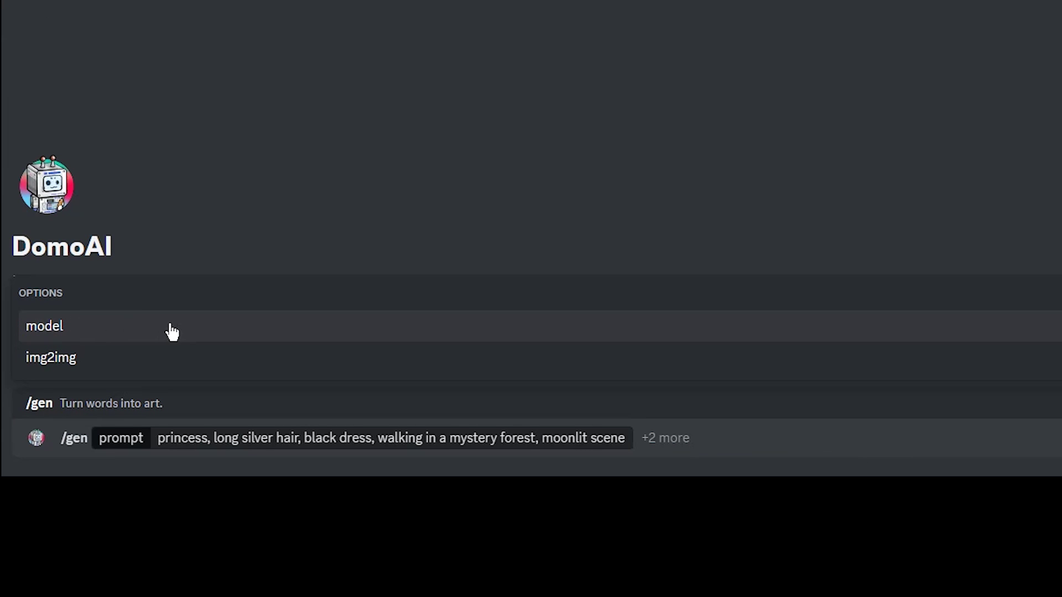
pyautogui.click(172, 331)
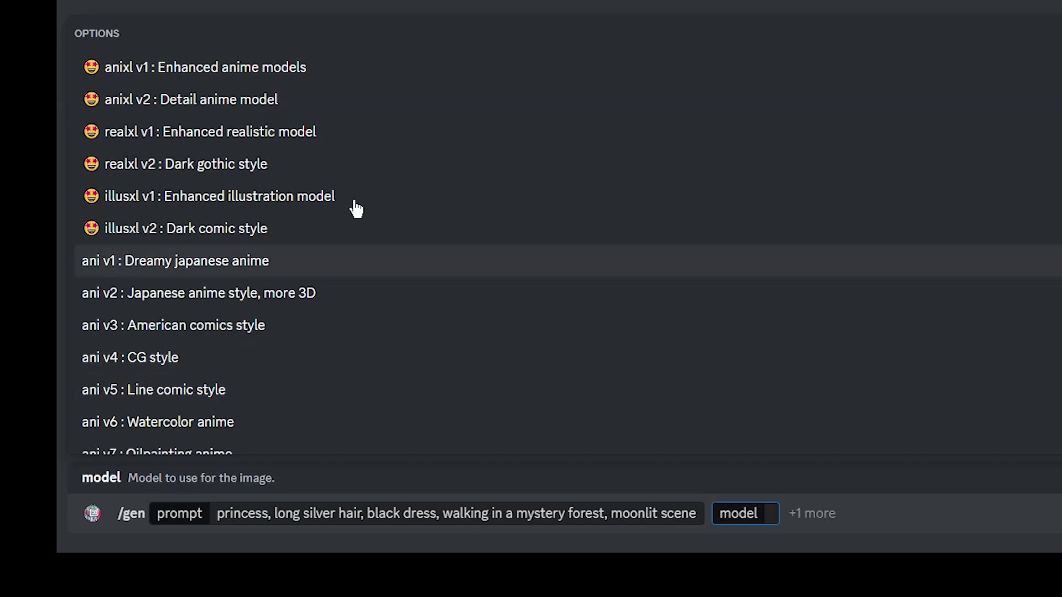
pyautogui.click(332, 67)
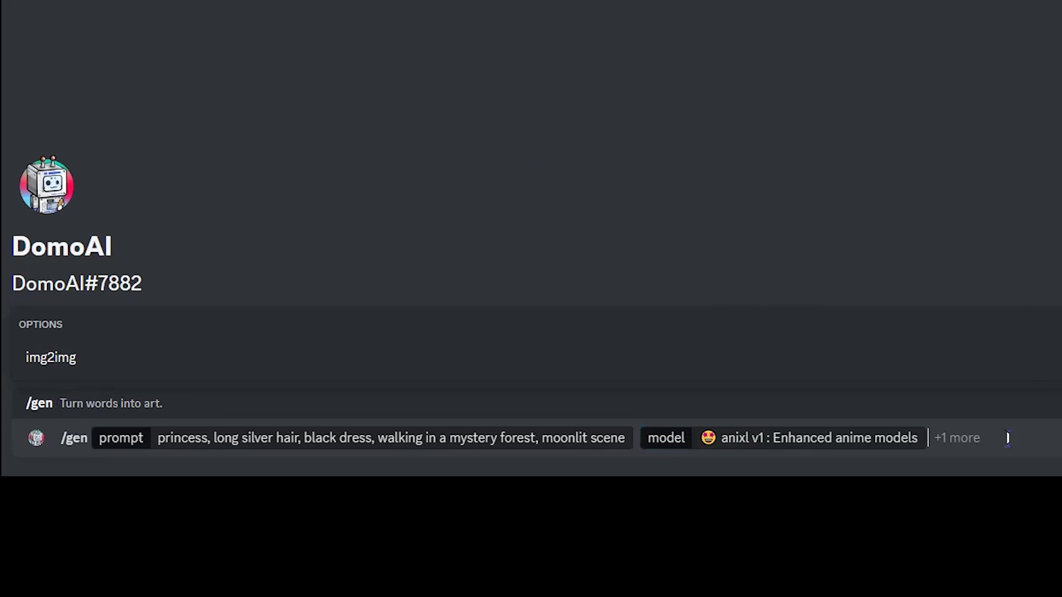
pyautogui.press('Return')
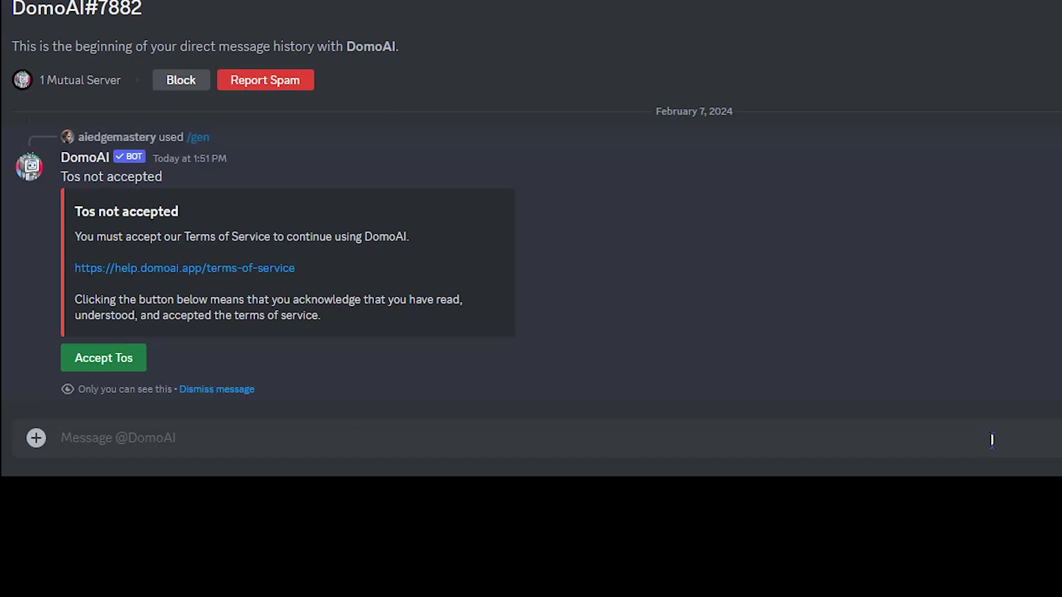
# Step: Accept DomoAI's terms, then view the four-princess image grid full size in the browser
pyautogui.click(101, 358)
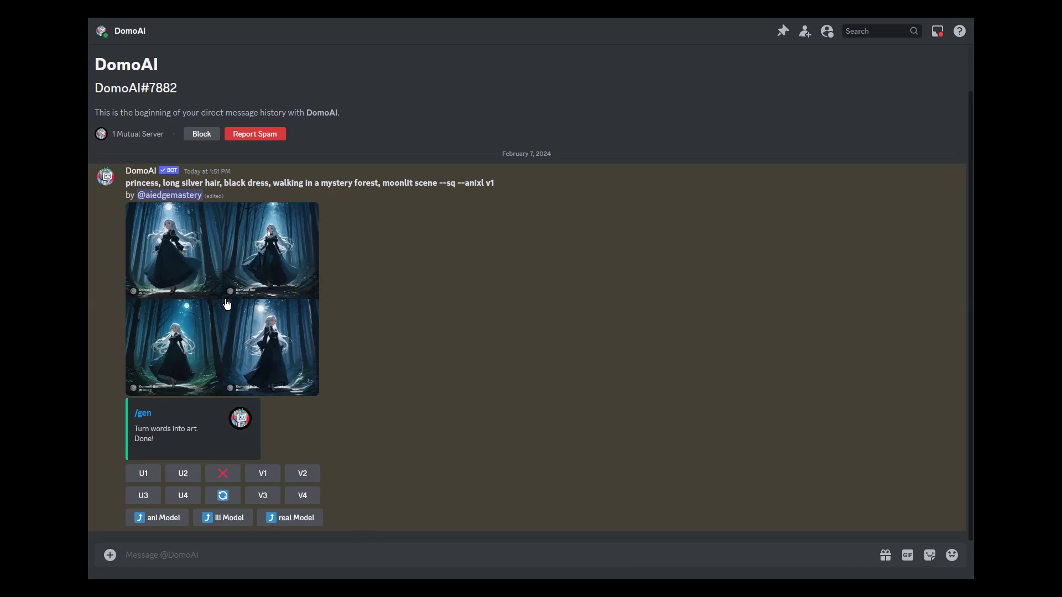
pyautogui.click(222, 308)
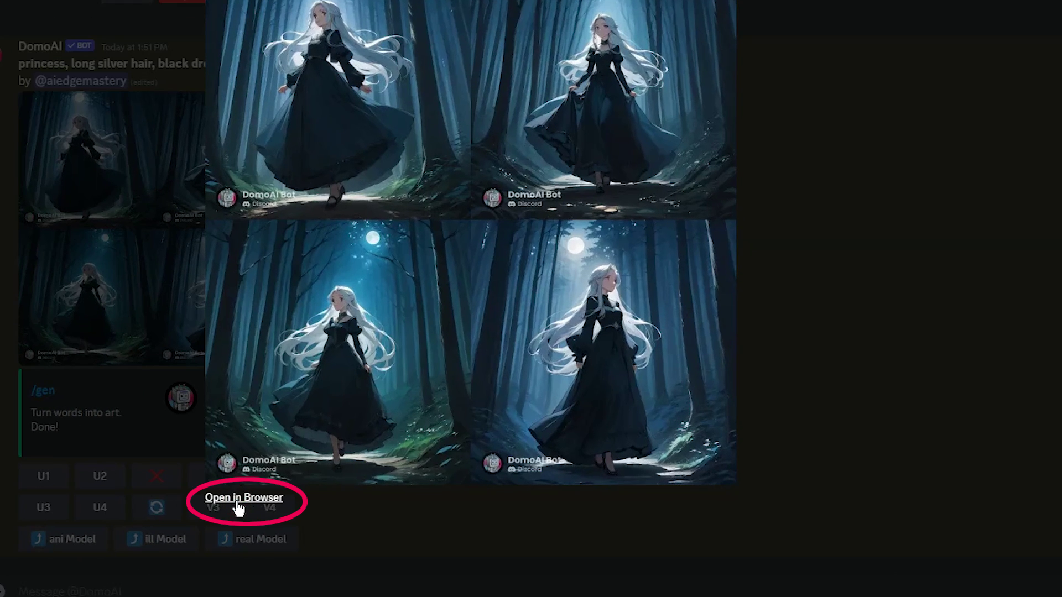
pyautogui.click(284, 489)
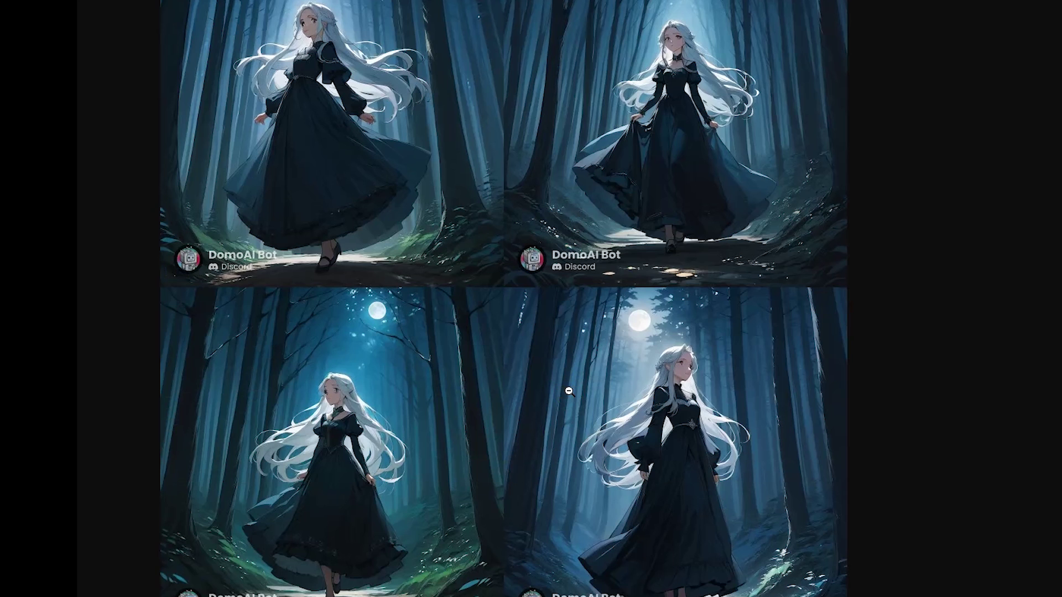
pyautogui.rightClick(485, 194)
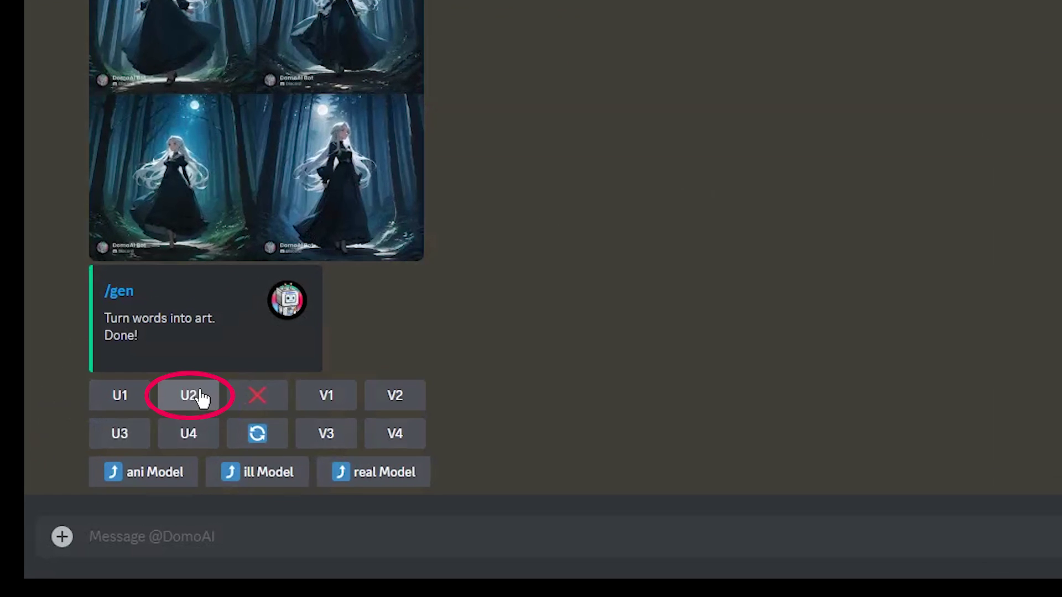
# Step: Upscale the second princess image (U2) and save the enlarged image to the computer
pyautogui.click(61, 535)
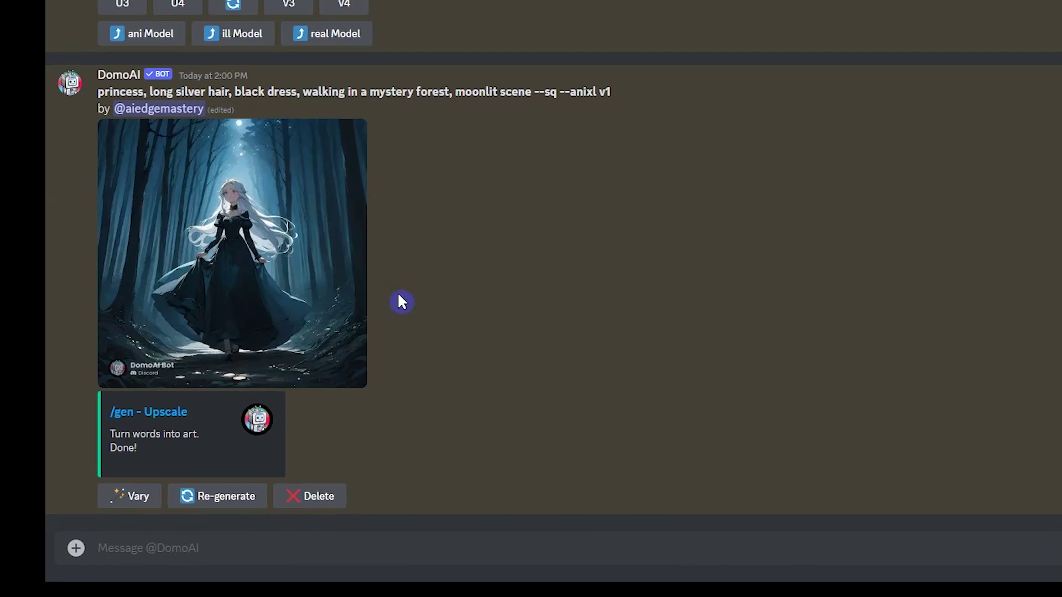
pyautogui.click(277, 318)
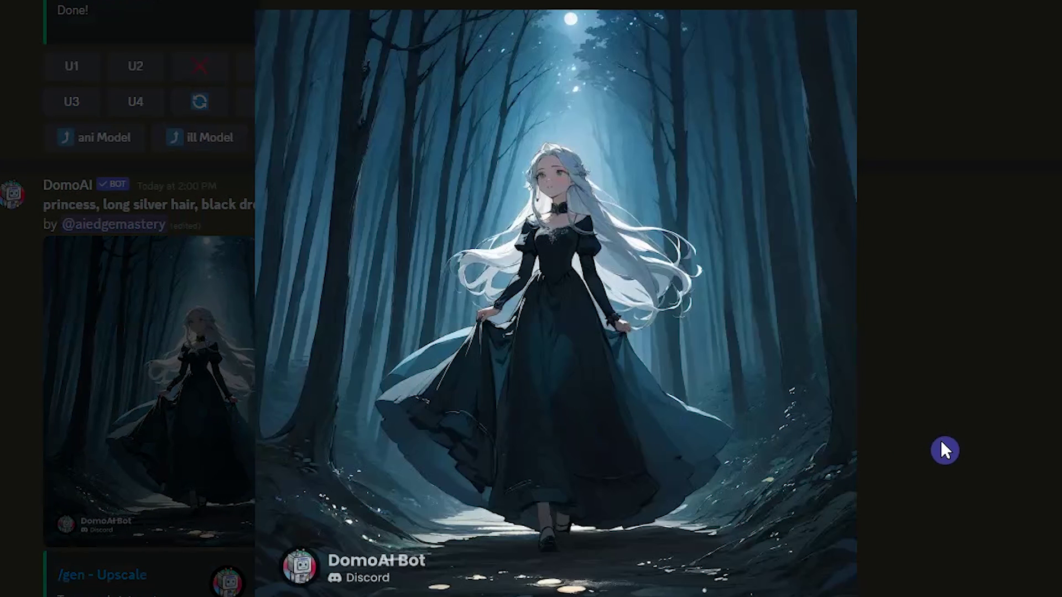
pyautogui.rightClick(636, 316)
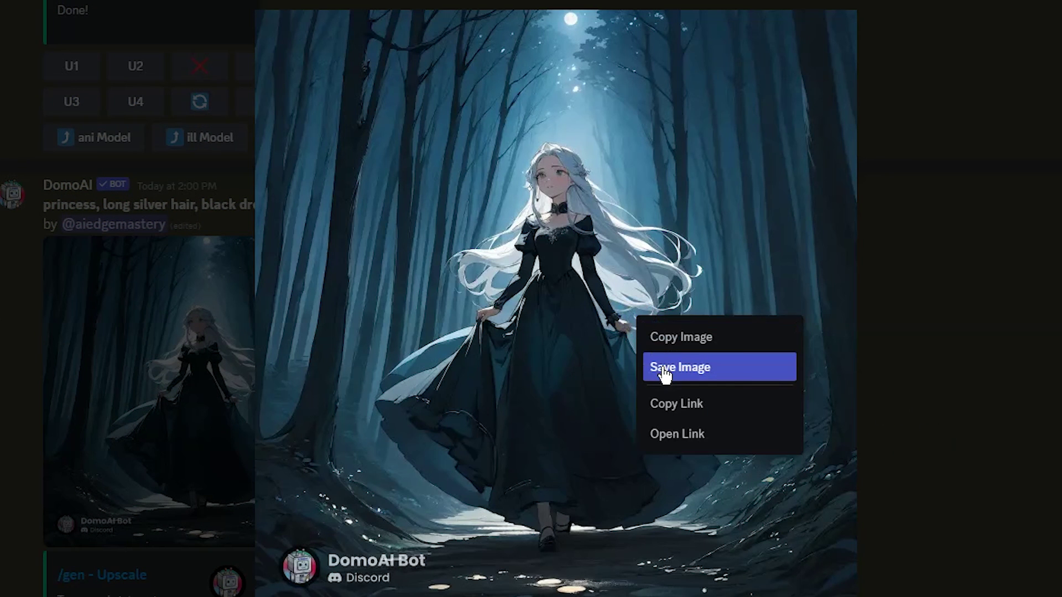
pyautogui.click(739, 374)
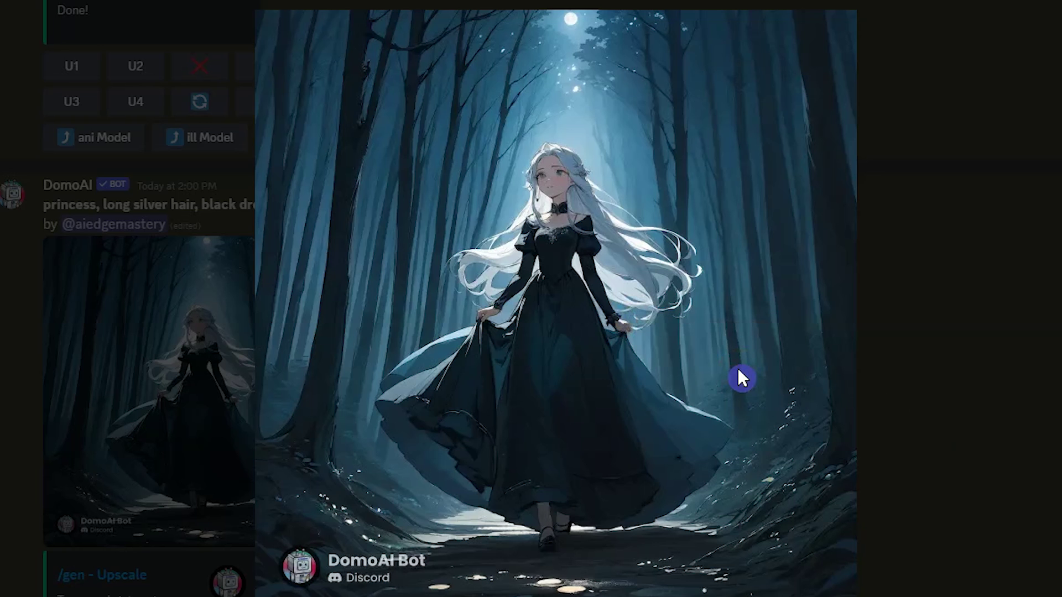
pyautogui.press('Escape')
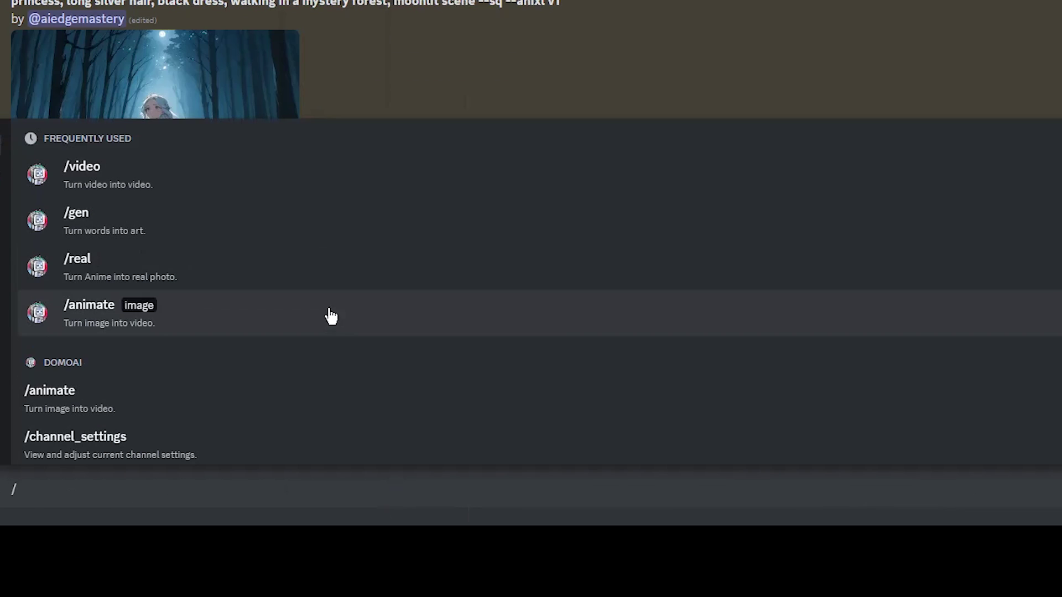
# Step: Run /real on anime to real.jpg with the prompt option, then enlarge the four resulting photos
pyautogui.click(262, 265)
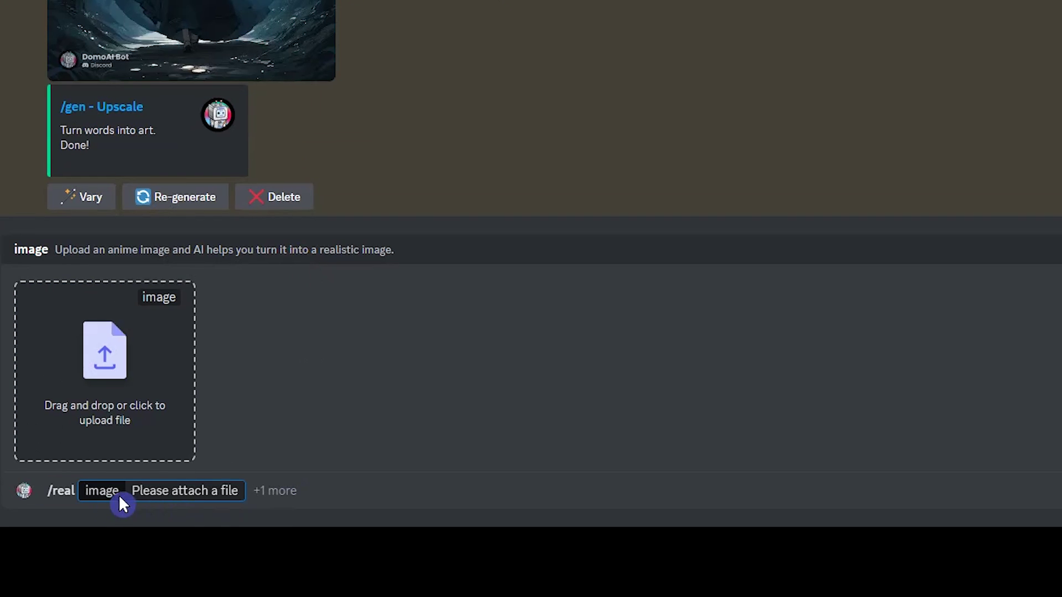
pyautogui.click(124, 359)
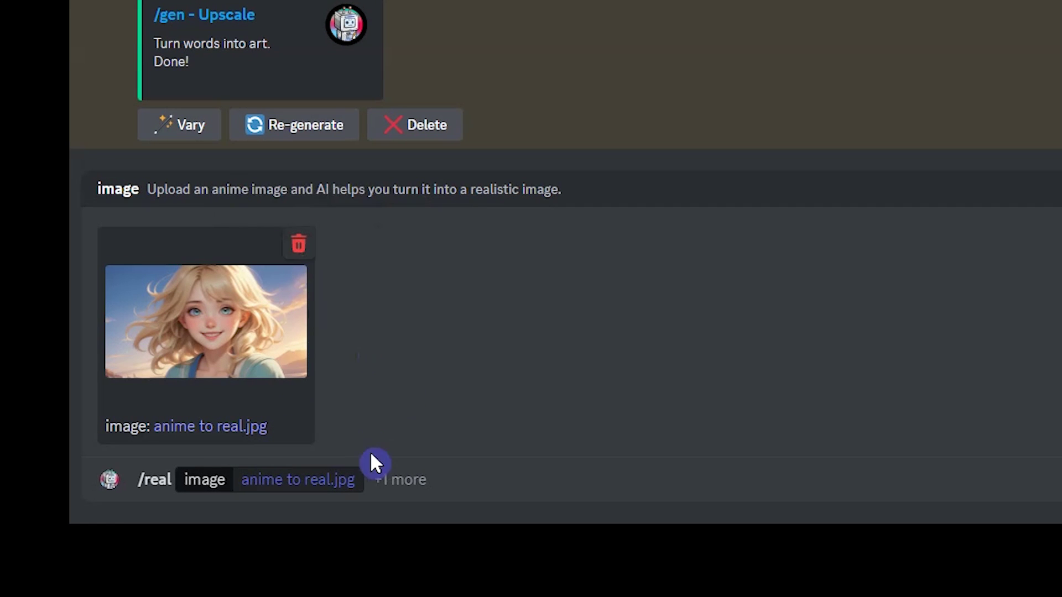
pyautogui.click(439, 481)
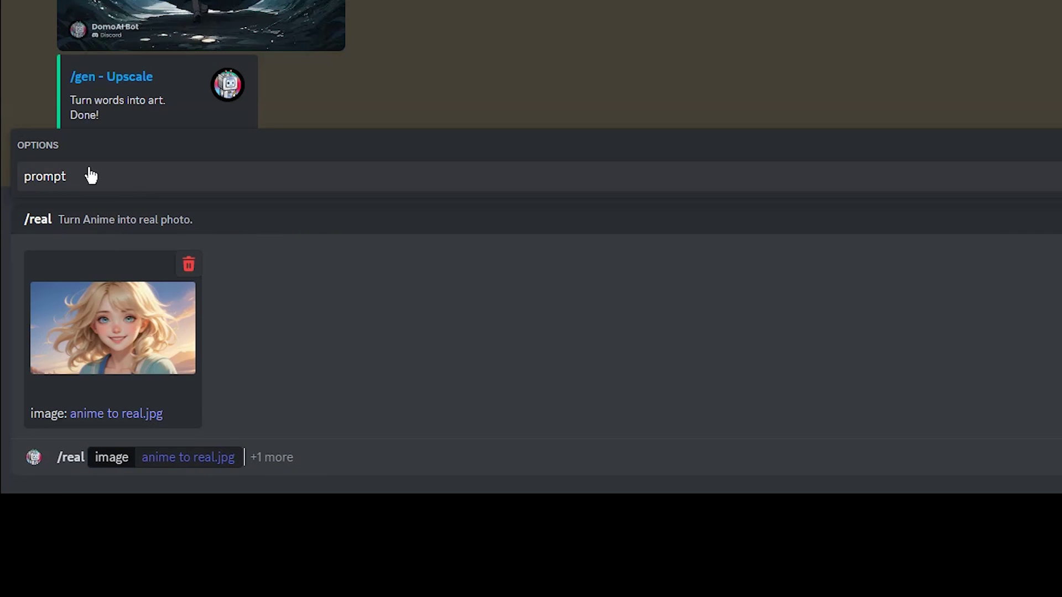
pyautogui.click(151, 170)
pyautogui.press('Return')
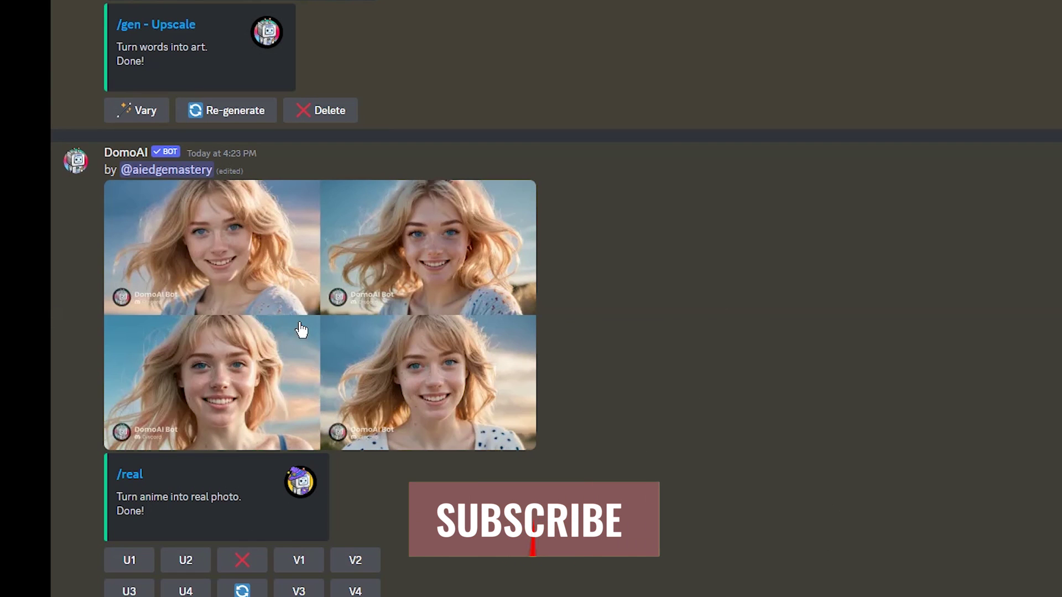
pyautogui.click(320, 311)
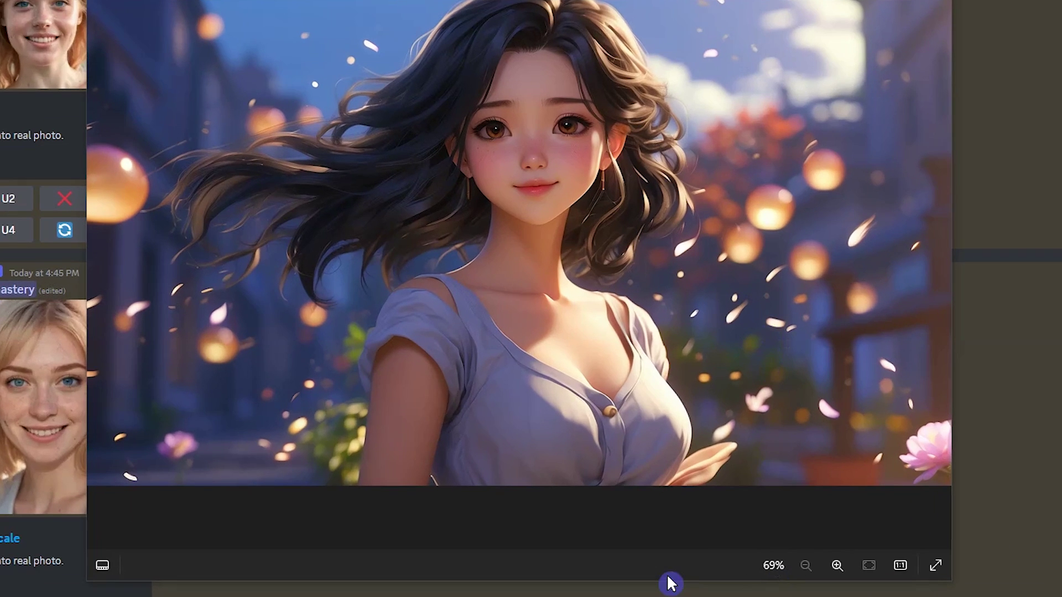
# Step: Send an /animate request to DomoAI with the dark-haired anime girl image attached
pyautogui.press('Escape')
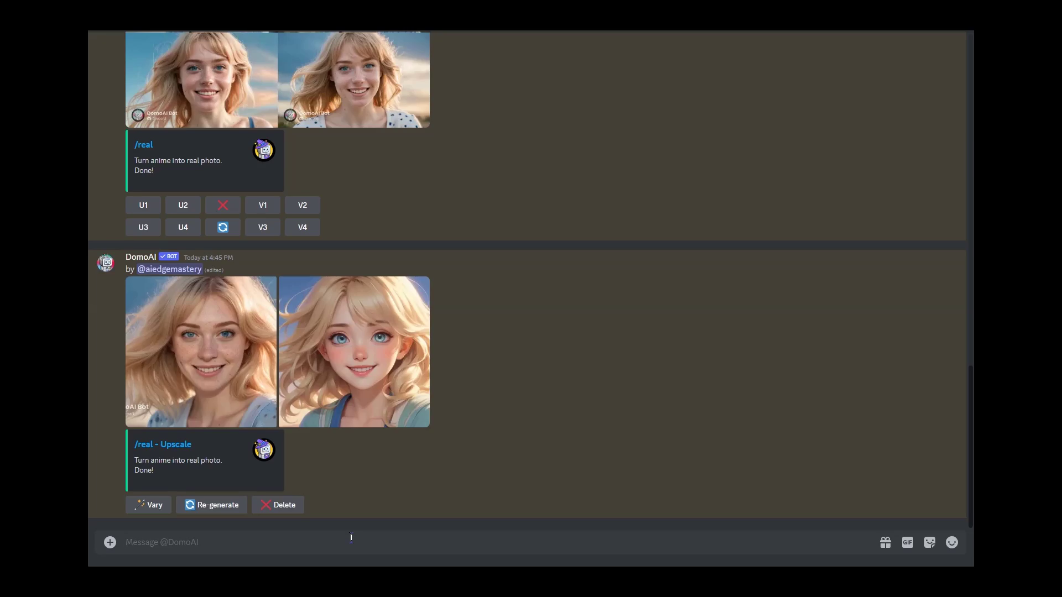
pyautogui.write('/')
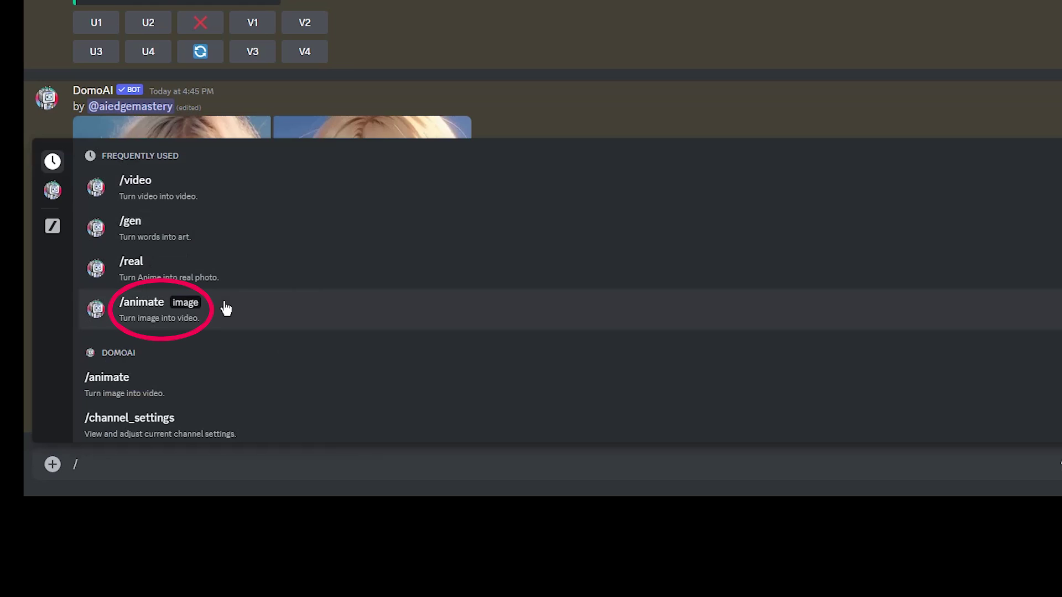
pyautogui.click(246, 310)
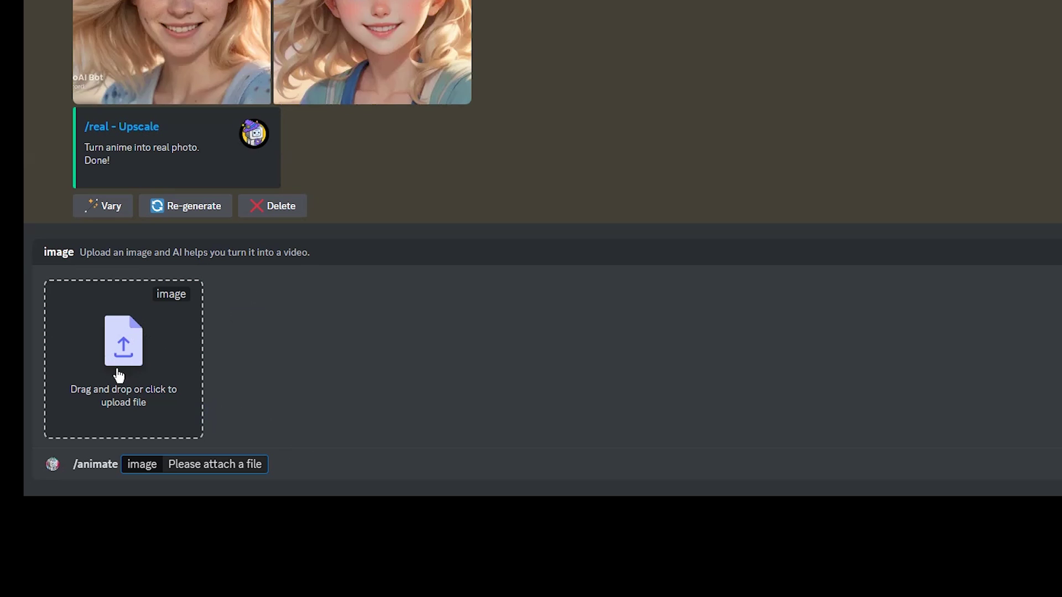
pyautogui.click(157, 367)
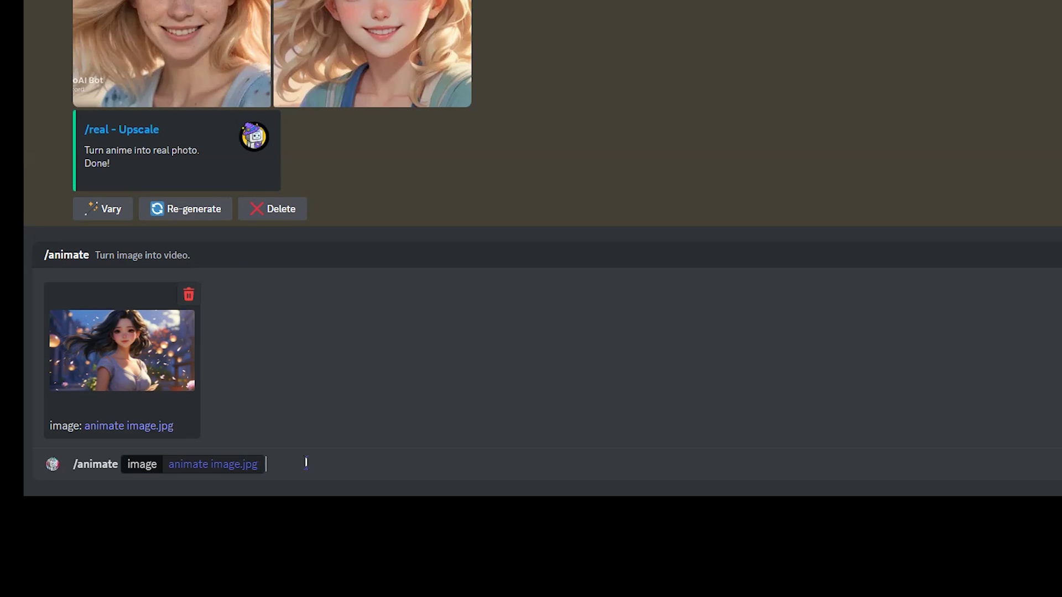
pyautogui.press('Return')
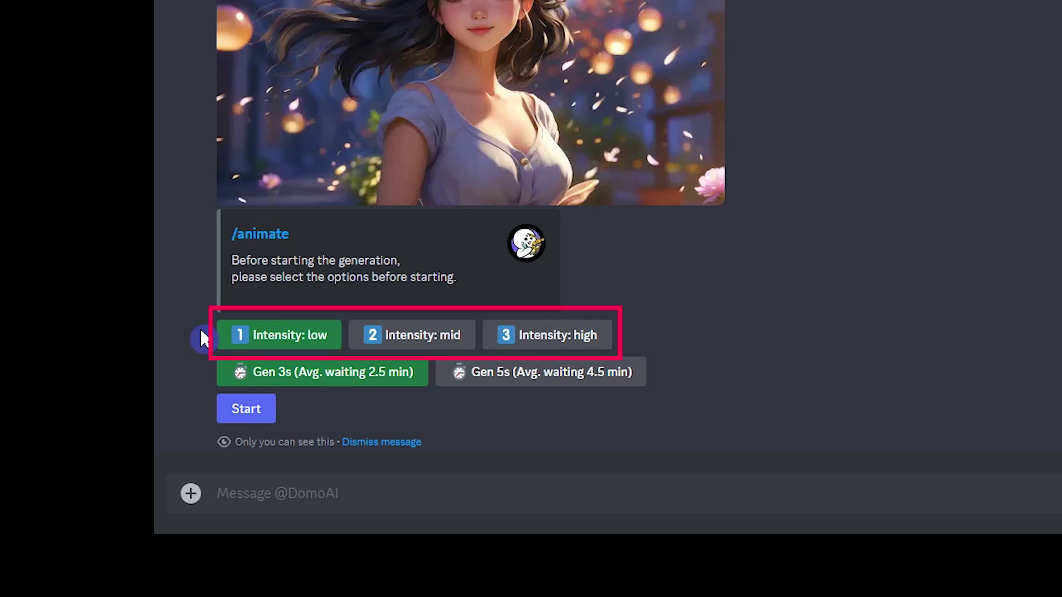
# Step: Generate a mid-intensity animation, play it, then request low- and high-intensity versions
pyautogui.click(440, 341)
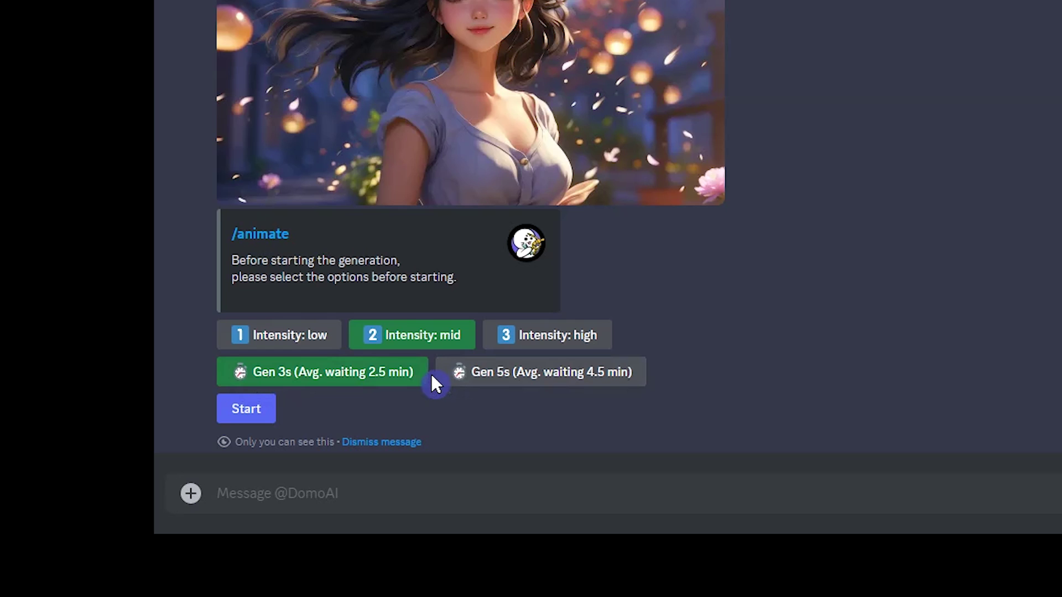
pyautogui.click(259, 419)
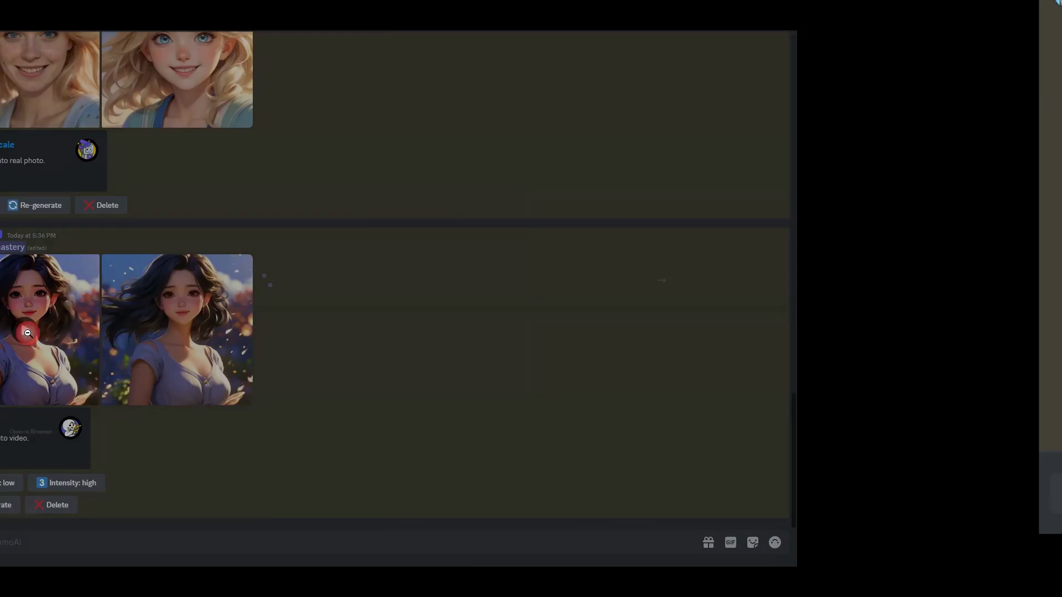
pyautogui.click(379, 332)
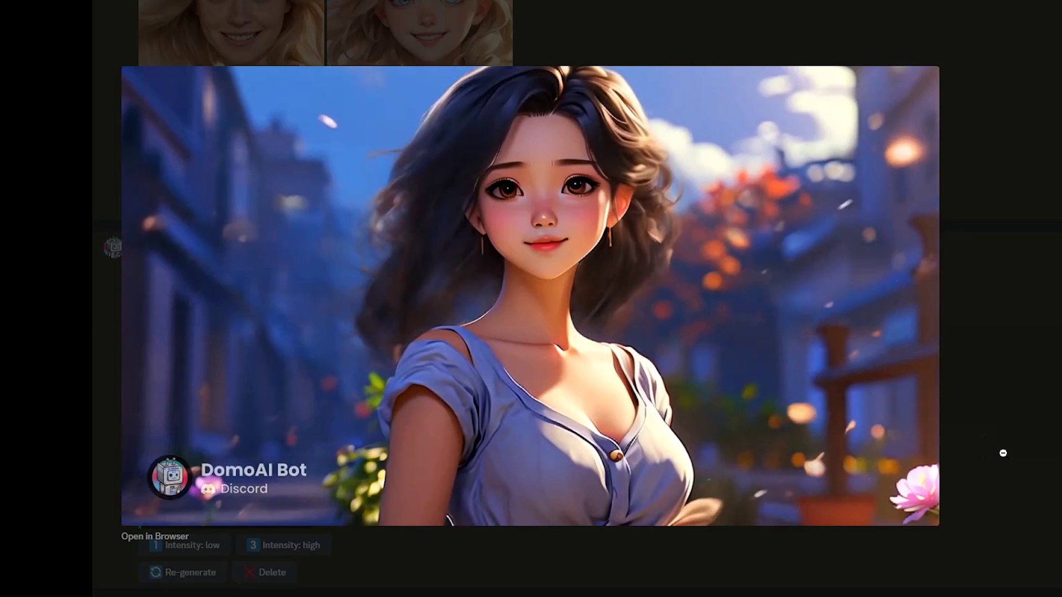
pyautogui.click(1003, 453)
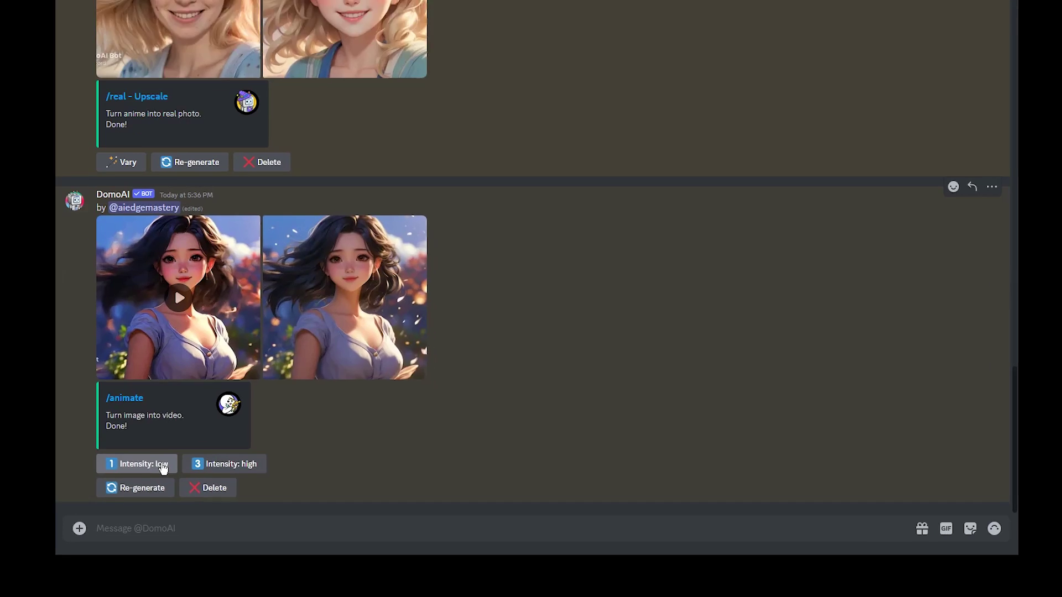
pyautogui.click(162, 468)
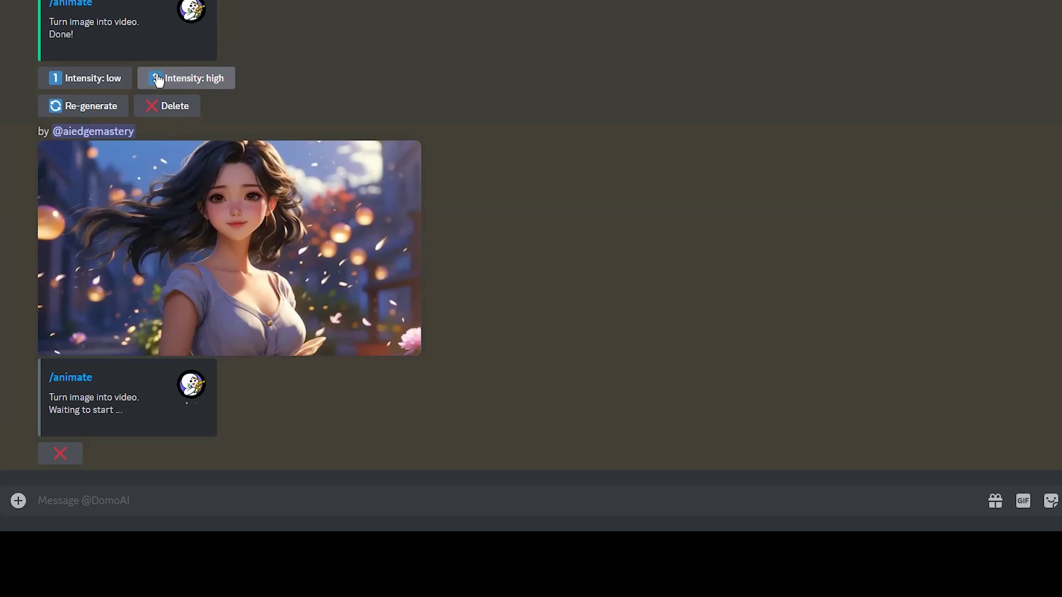
pyautogui.click(209, 81)
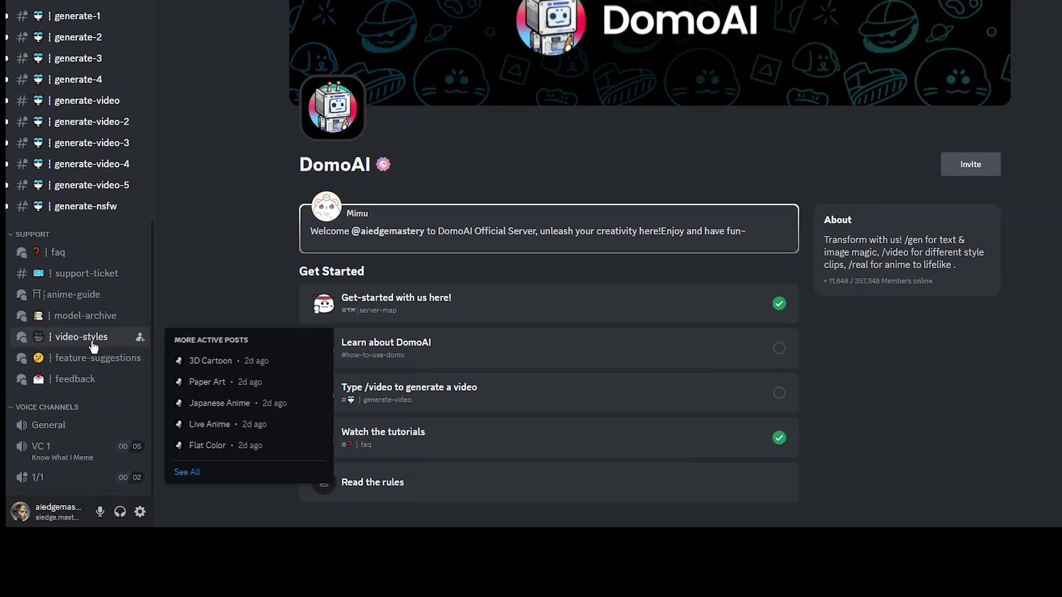
# Step: Open the video-styles forum's Chinese Ink Painting example and scroll through it
pyautogui.click(111, 332)
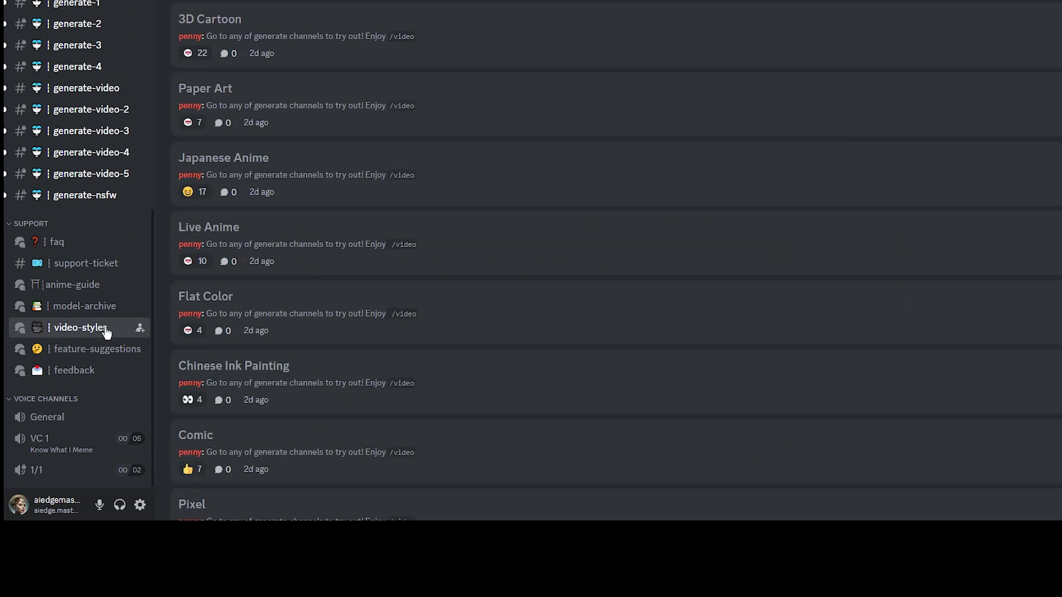
pyautogui.click(260, 374)
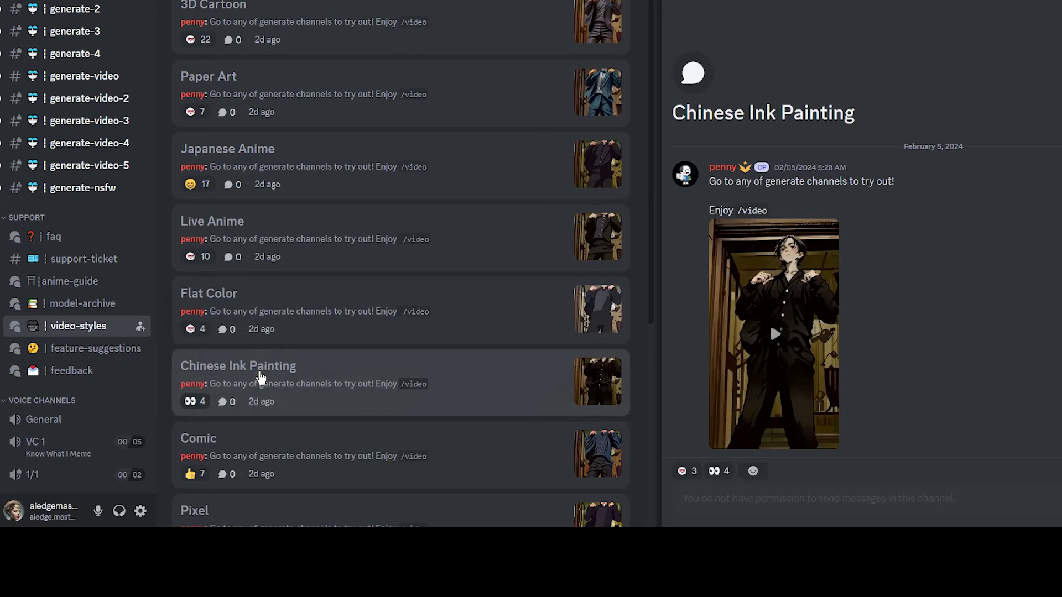
pyautogui.scroll(-3, 304, 363)
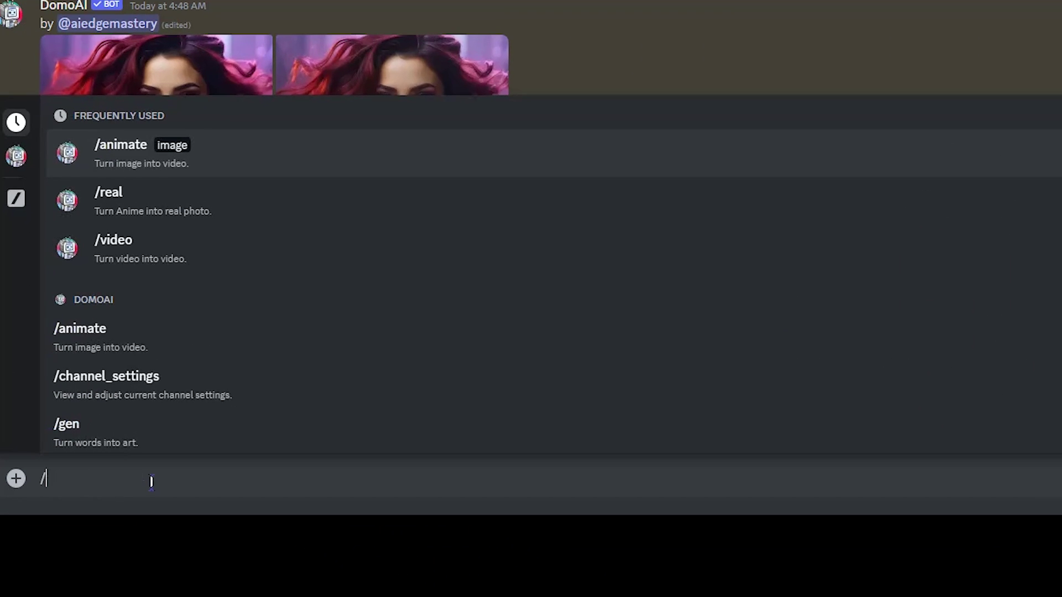
# Step: Send /video with video to video.mp4 and the prompt 'a girl, smiling'
pyautogui.click(377, 250)
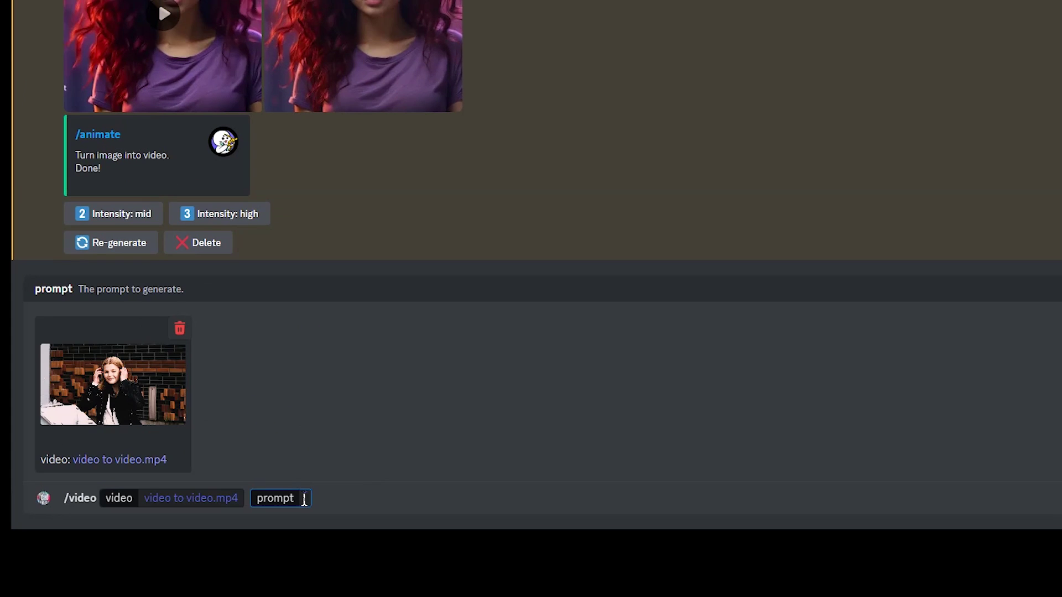
pyautogui.write('a girl, smiling')
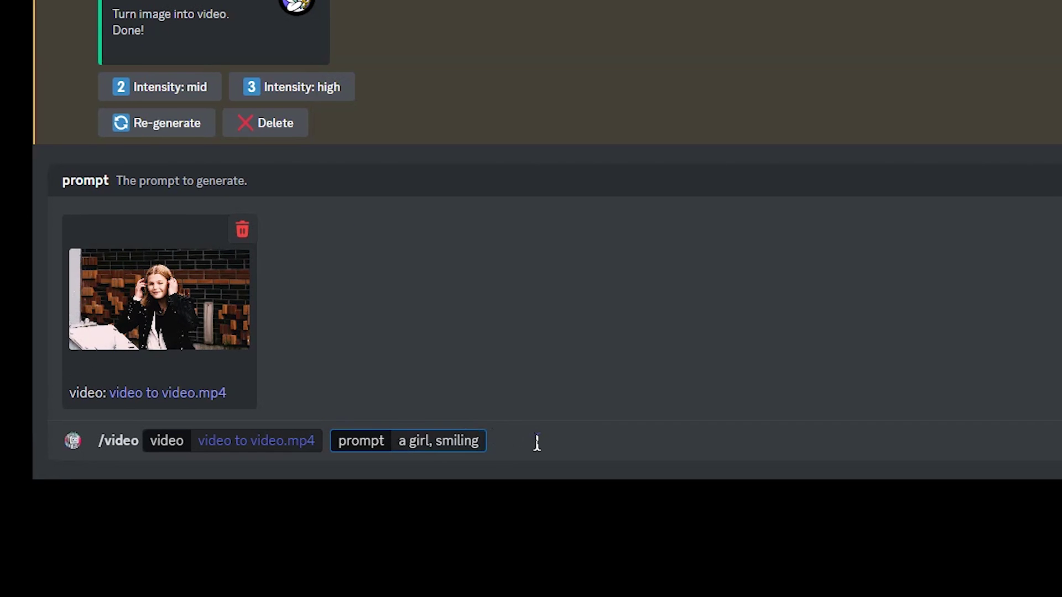
pyautogui.click(537, 443)
pyautogui.press('Return')
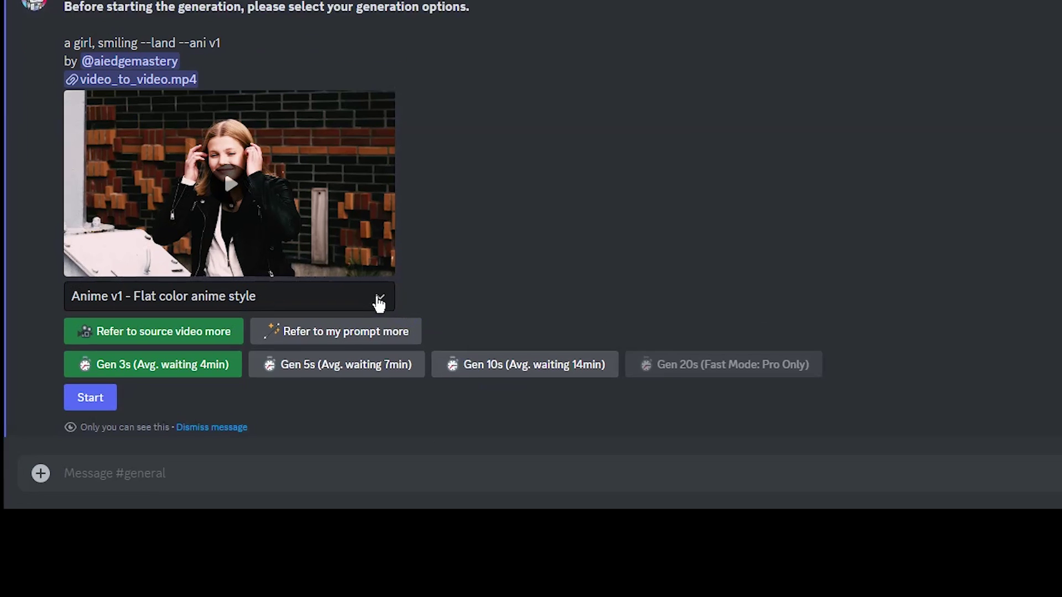
# Step: Generate a 5-second Illustration v2 - Comic style clip, then view the subscription plans channel
pyautogui.click(379, 302)
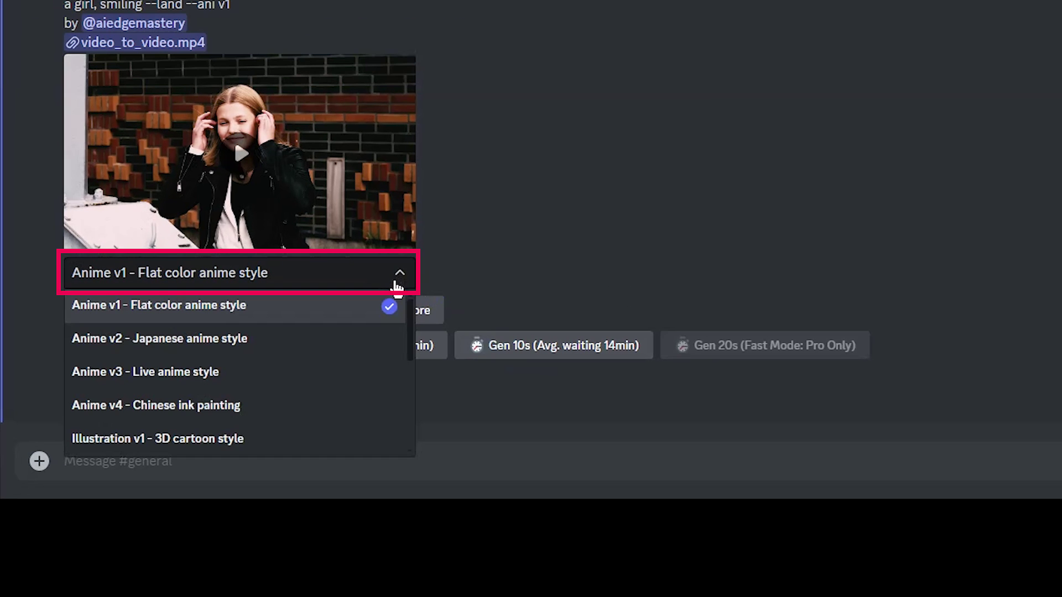
pyautogui.scroll(-5, 387, 361)
pyautogui.scroll(5, 394, 431)
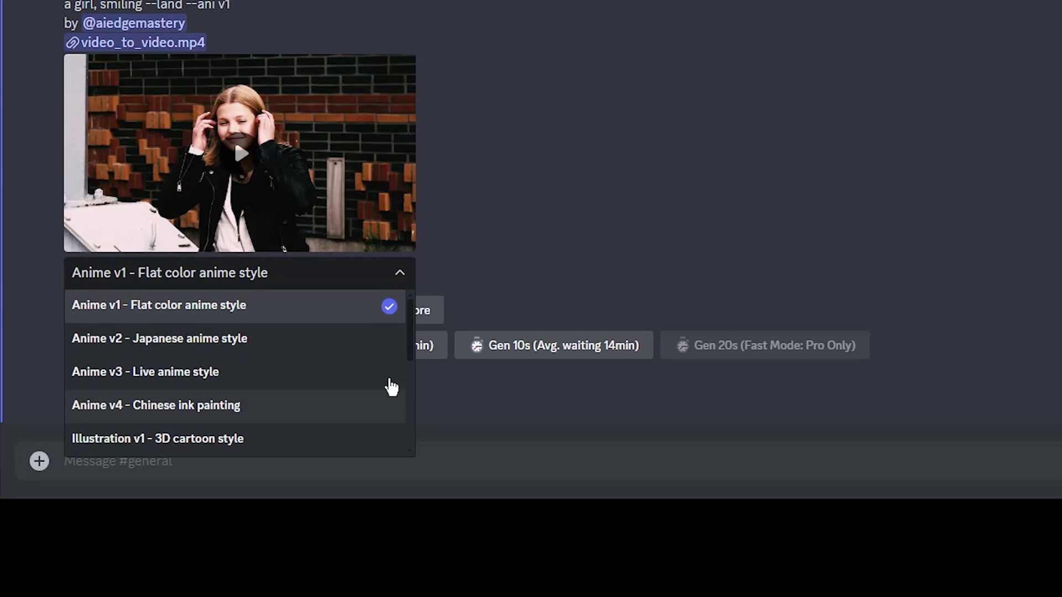
pyautogui.scroll(-3, 279, 388)
pyautogui.click(271, 386)
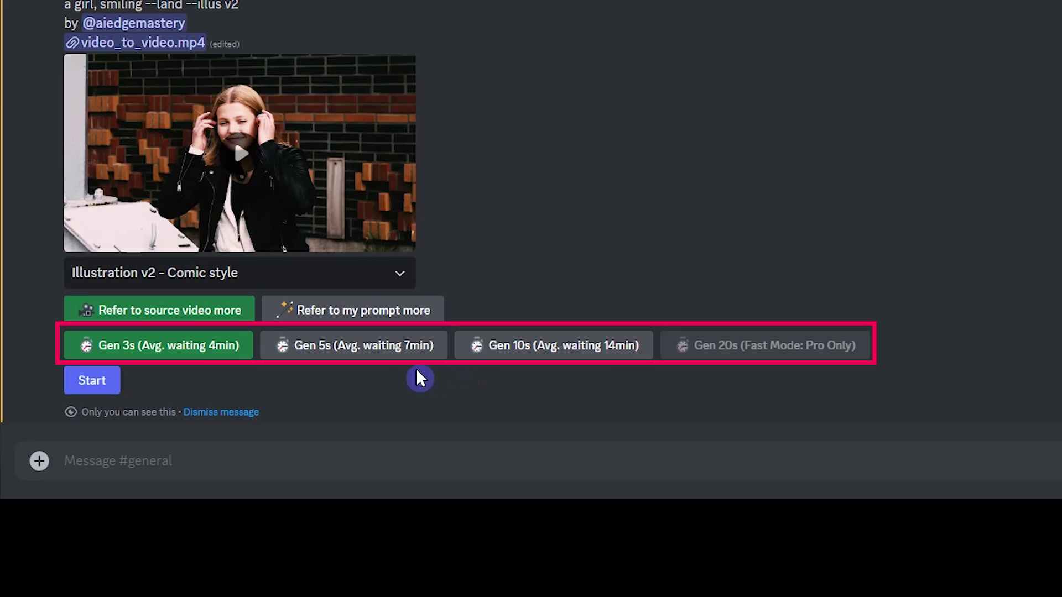
pyautogui.click(368, 344)
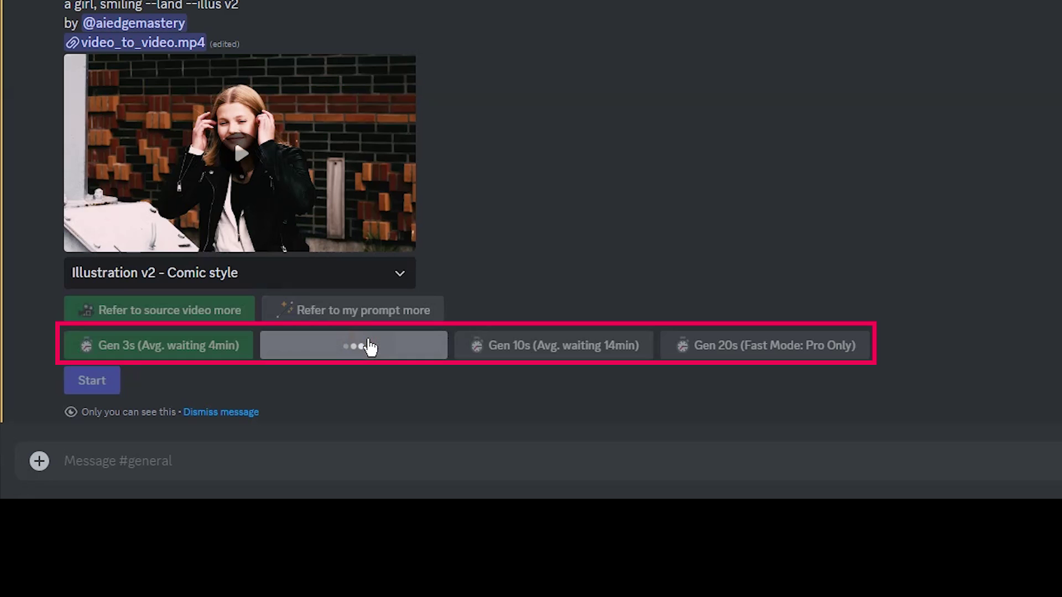
pyautogui.click(101, 389)
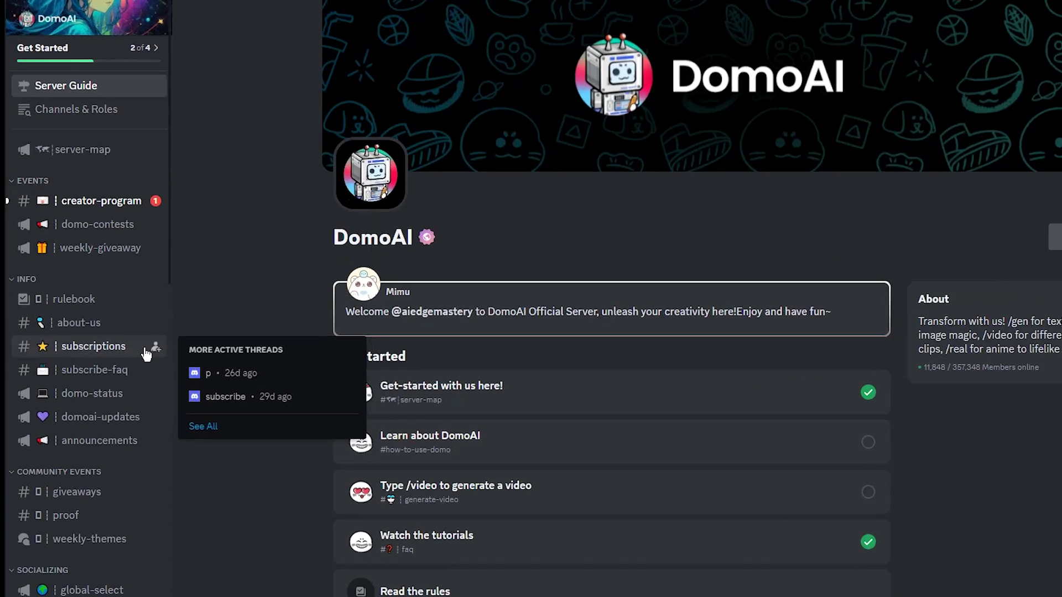
pyautogui.click(146, 377)
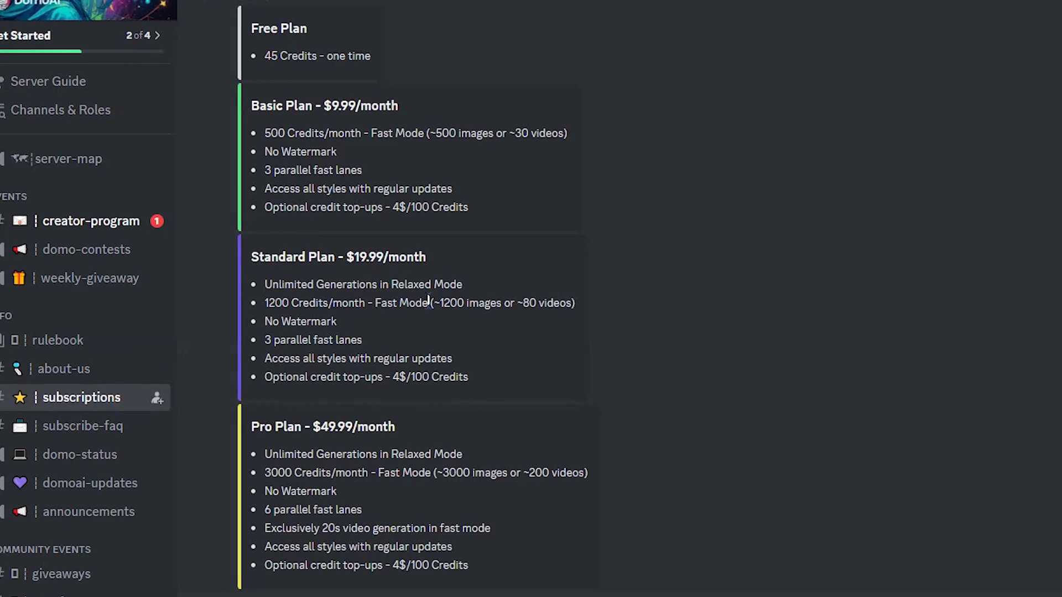